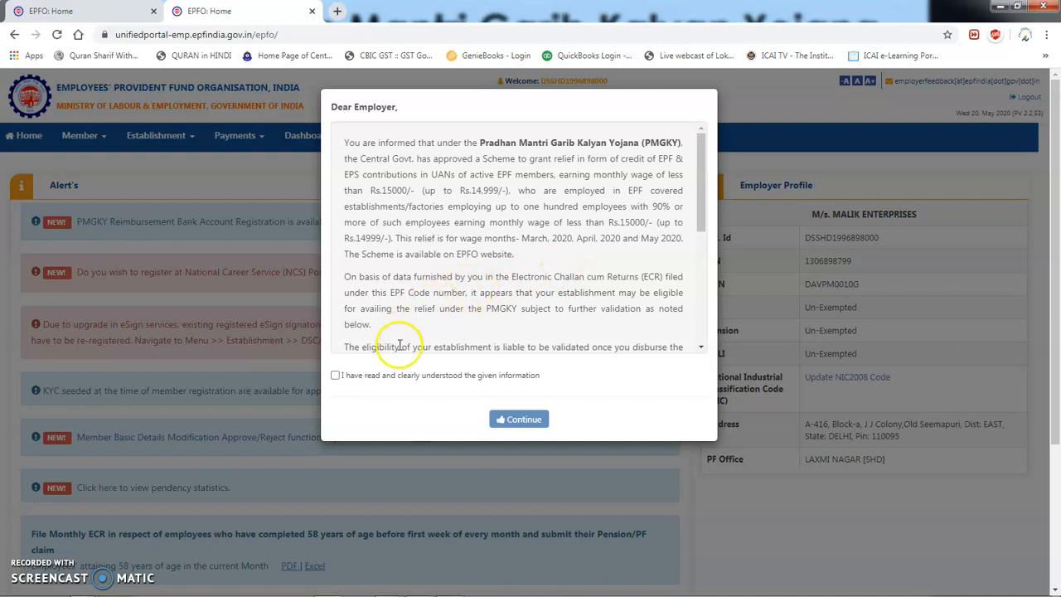
- Acknowledge the PMGKY employer notice and expand the ECR File Upload section of the ECR Upload page
click(336, 376)
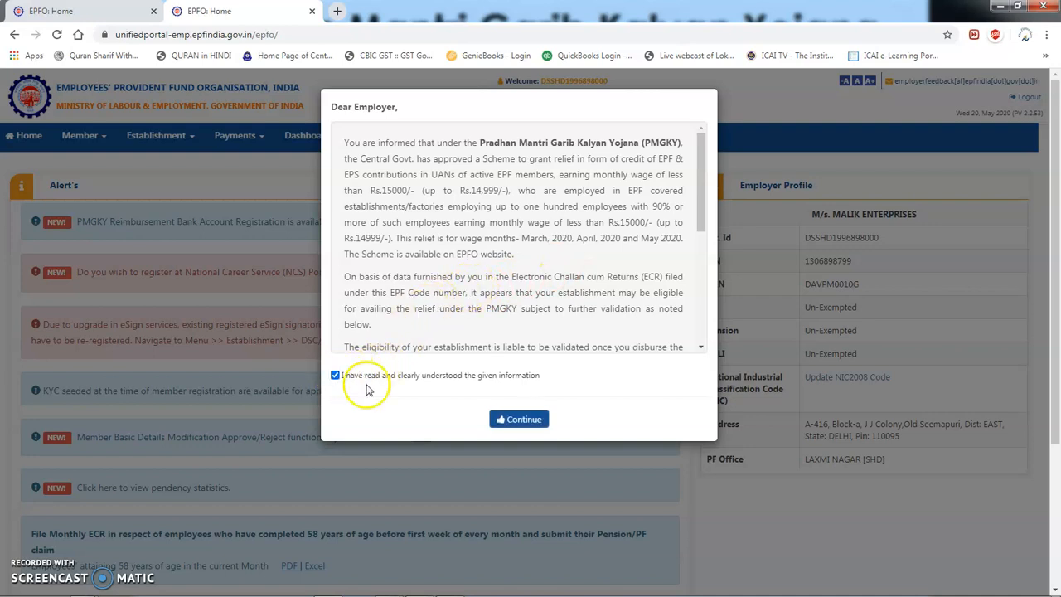
click(522, 424)
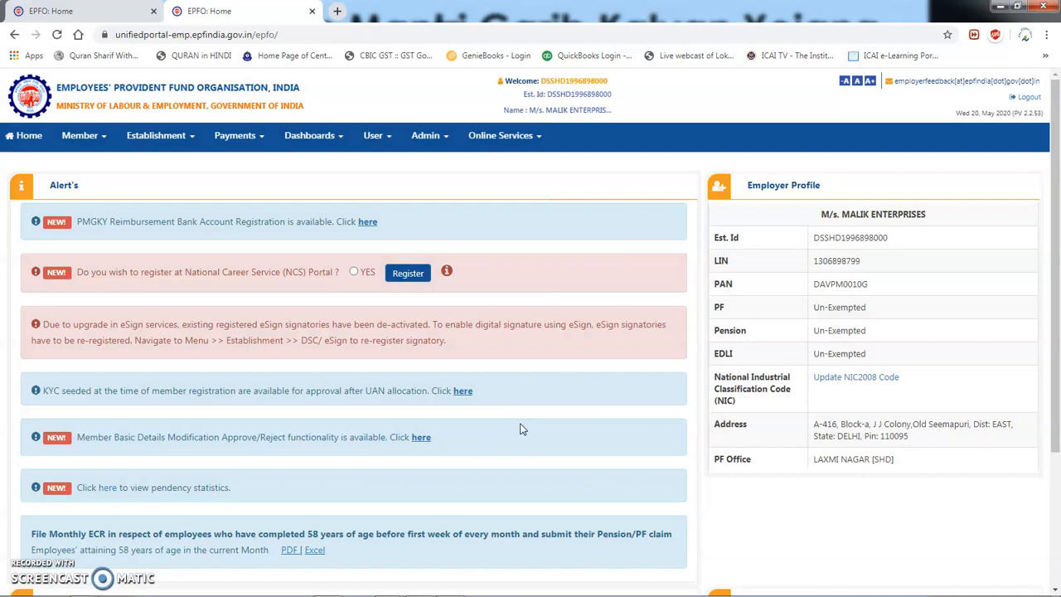
click(254, 137)
click(259, 188)
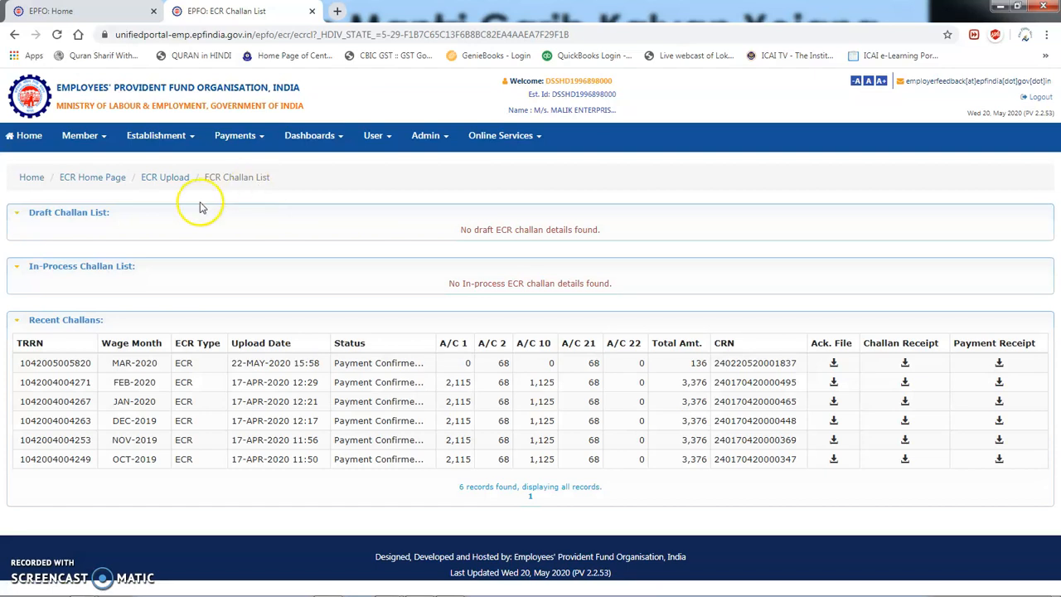
click(170, 179)
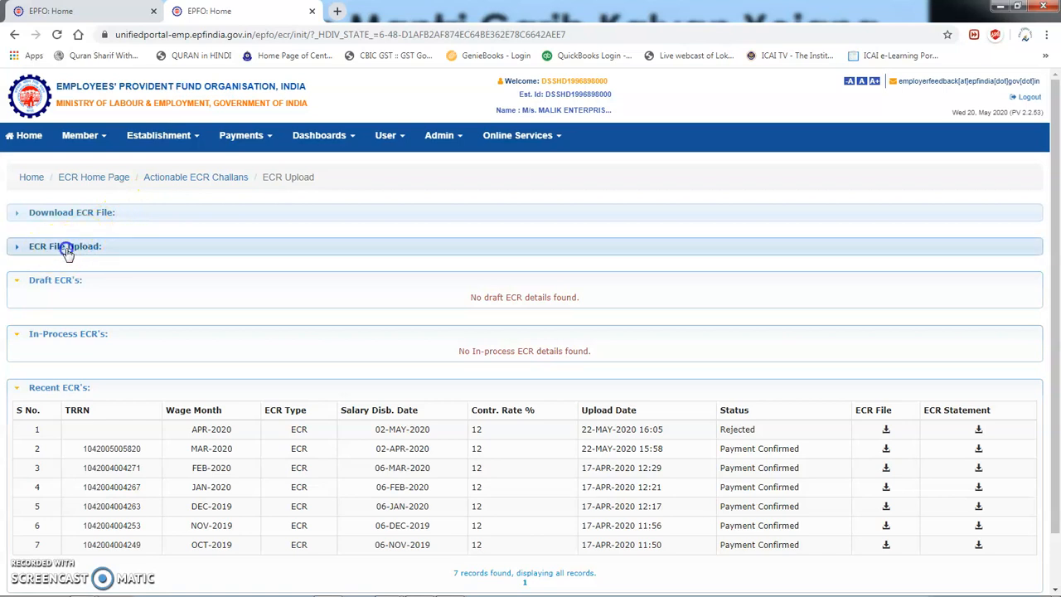
click(67, 252)
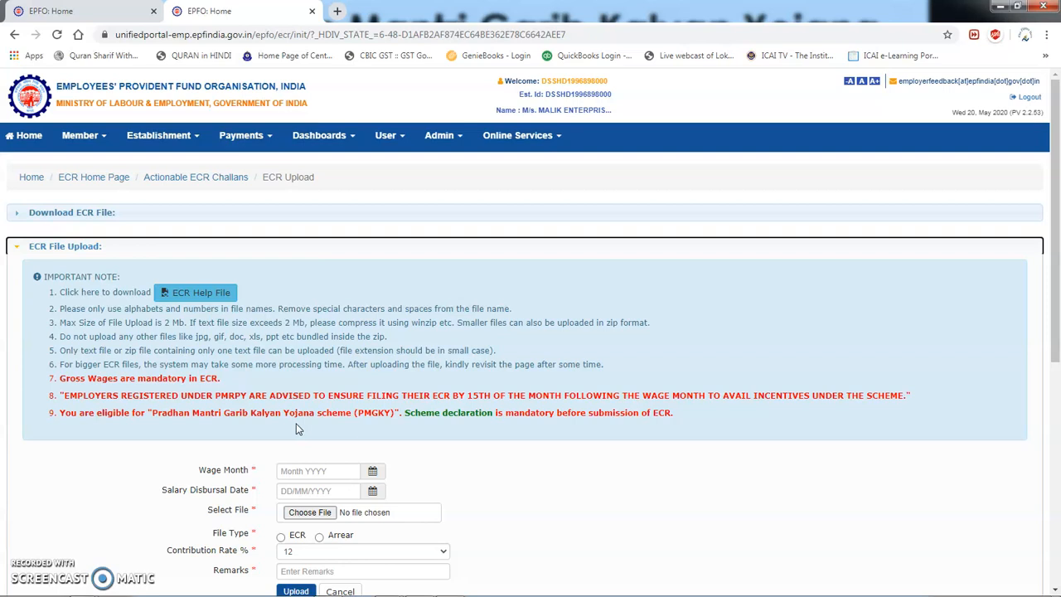
- Fill in the May 2020 PMGKY declaration with 1 for both employee totals and I Agree, and leave it without submitting
click(466, 414)
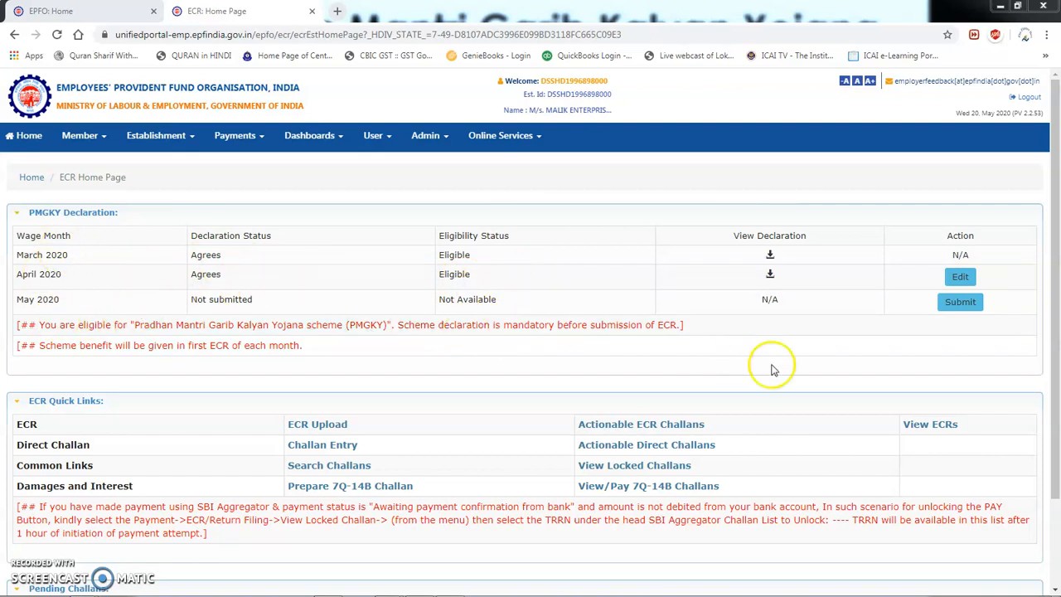
click(959, 303)
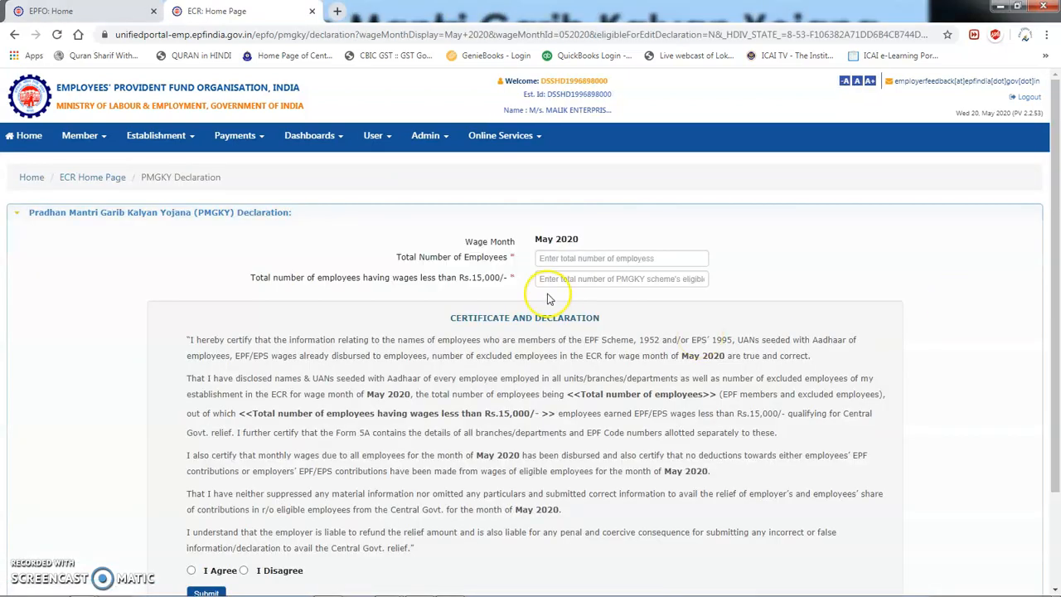
click(551, 257)
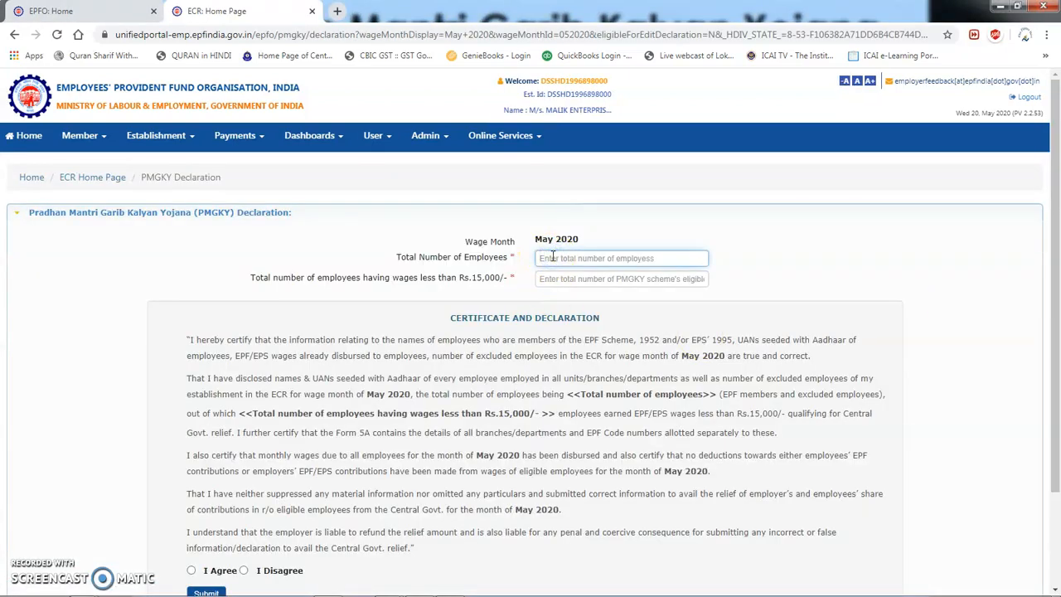
text(1)
click(554, 278)
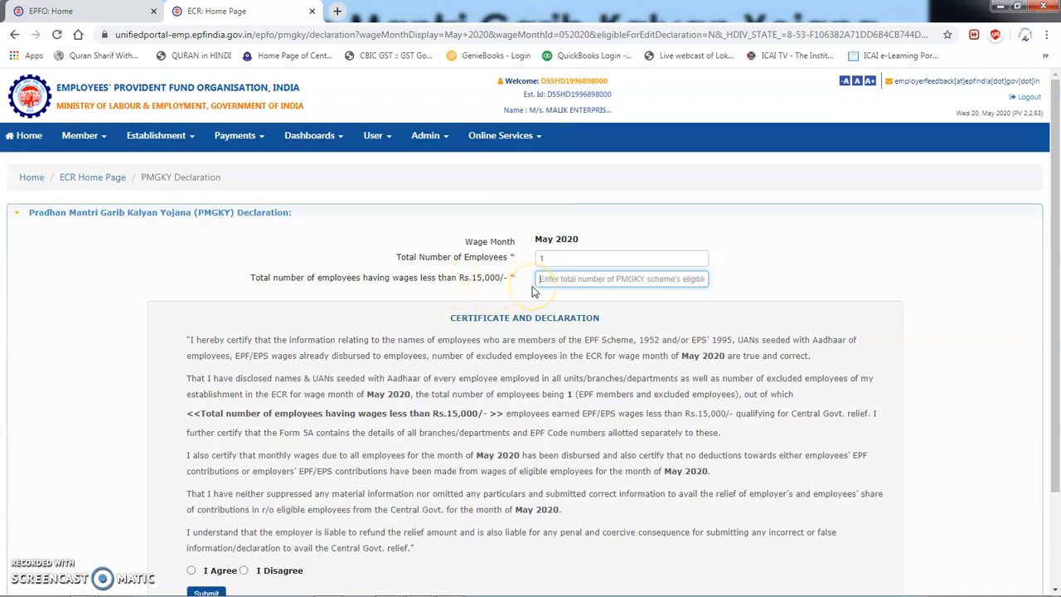
text(1)
scroll(379, 315, down, 2)
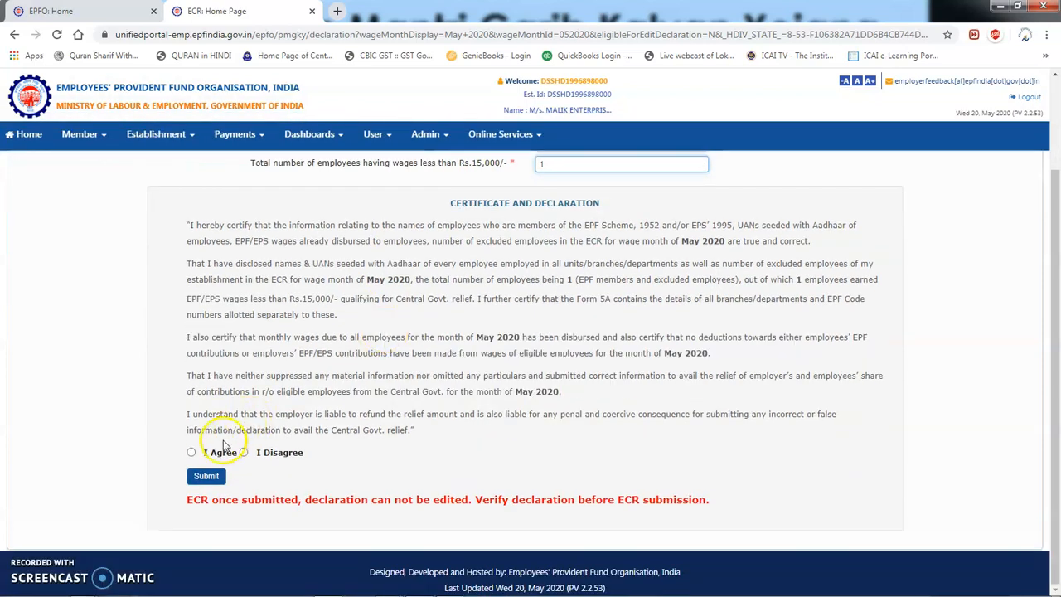
click(191, 452)
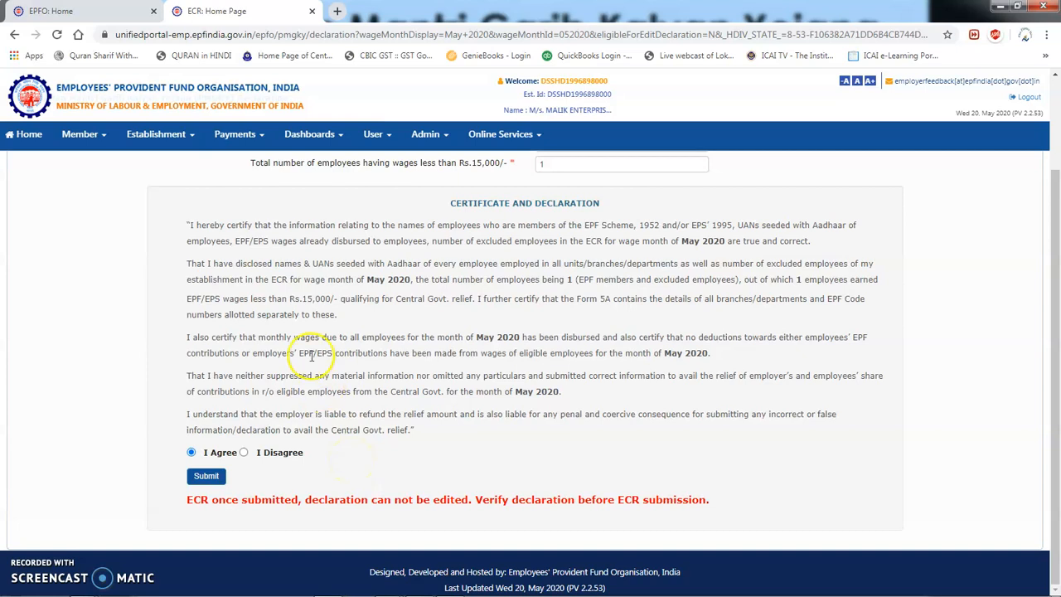
scroll(190, 273, up, 2)
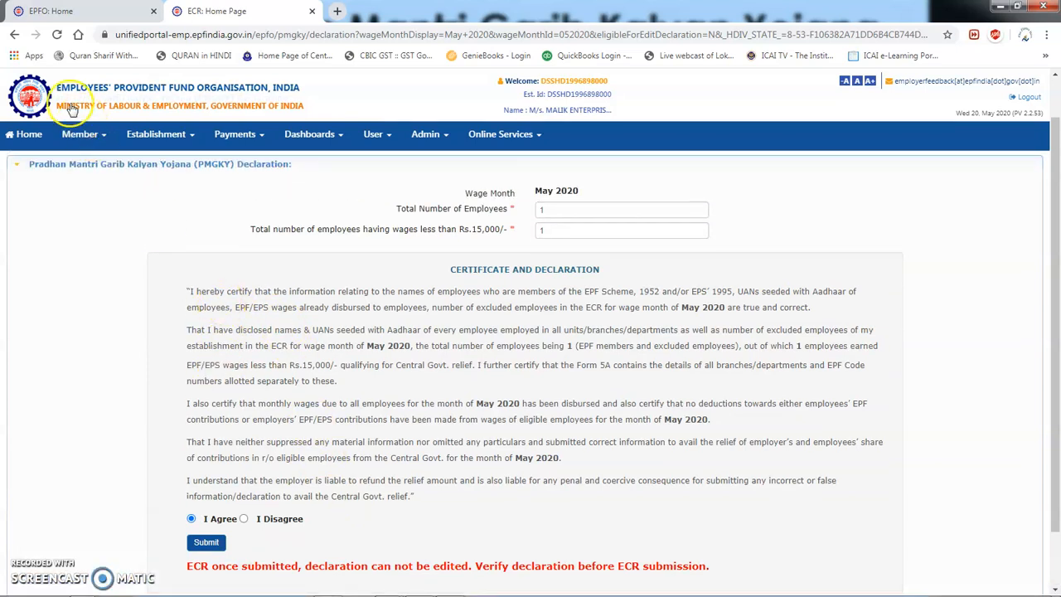
click(14, 34)
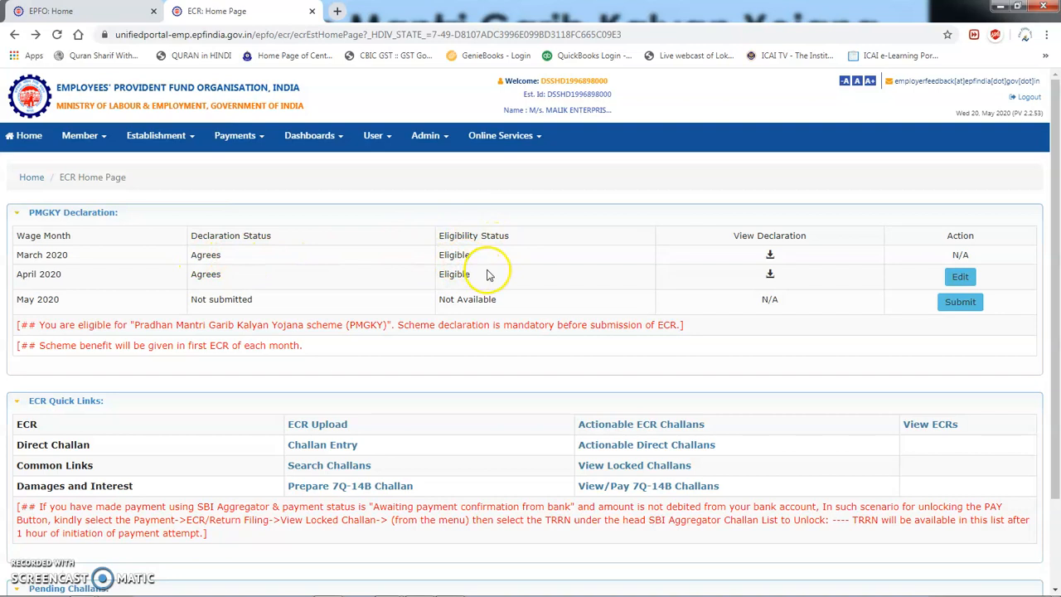
- Download the March 2020 PMGKY declaration, review the PDF and return to the ECR Home Page
click(770, 256)
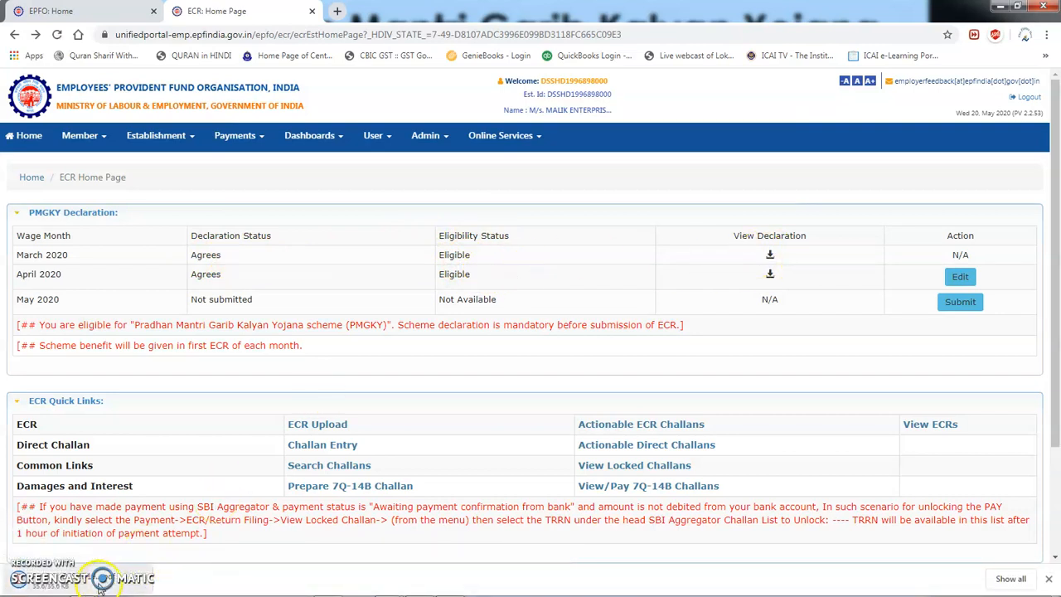
click(99, 586)
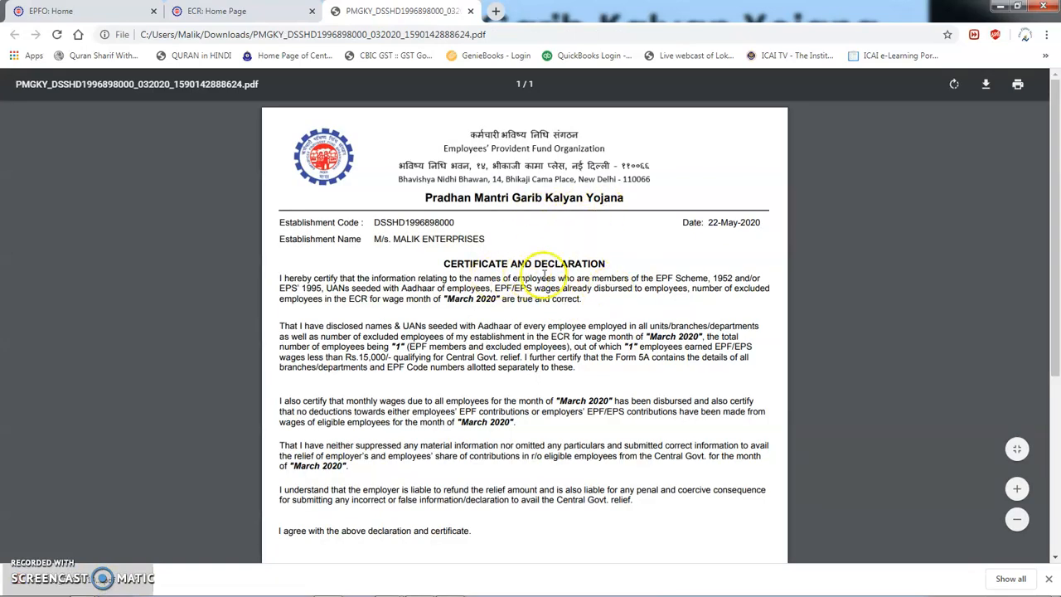
scroll(544, 275, down, 3)
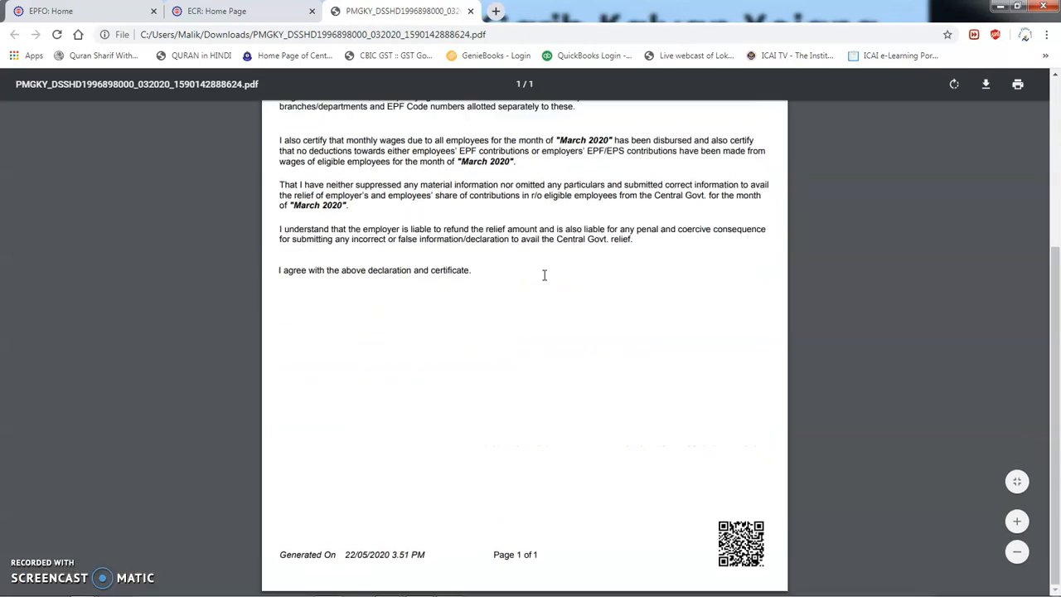
scroll(452, 332, up, 2)
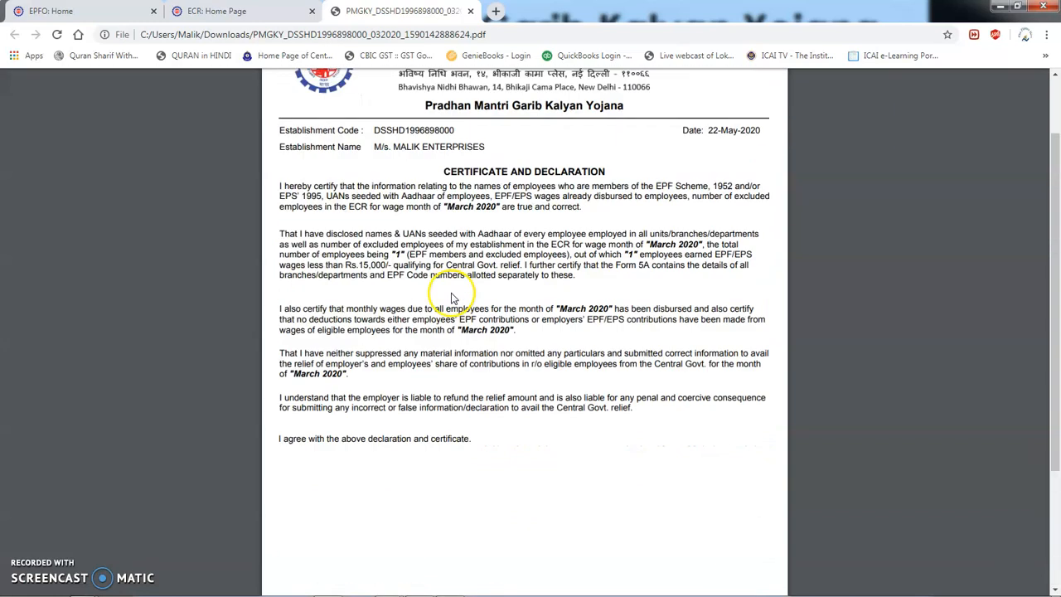
click(241, 12)
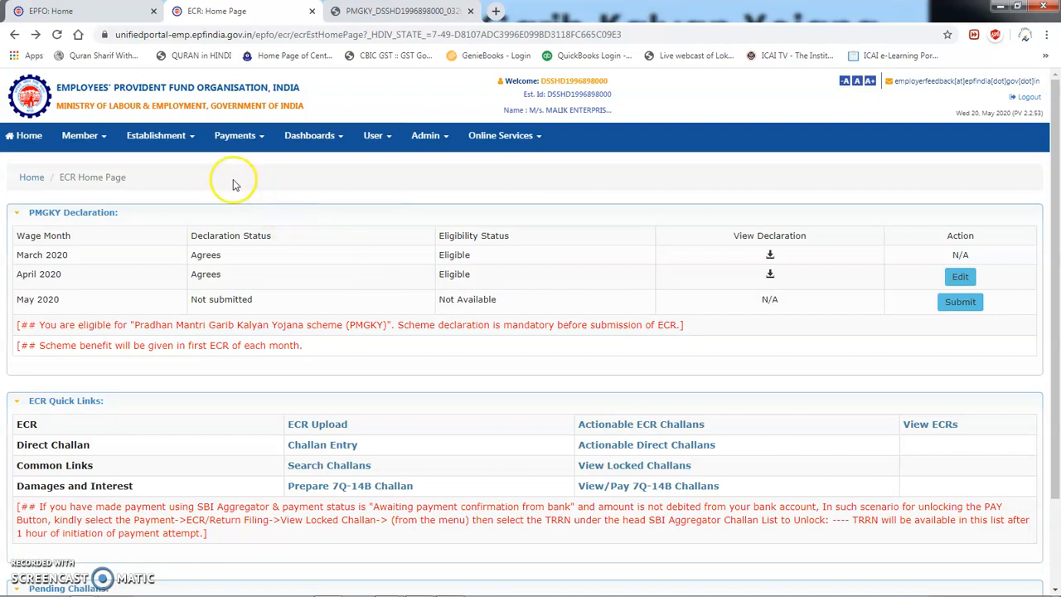
- Follow the Scheme declaration link in the ECR File Upload notes to review the declaration status of each wage month
click(260, 139)
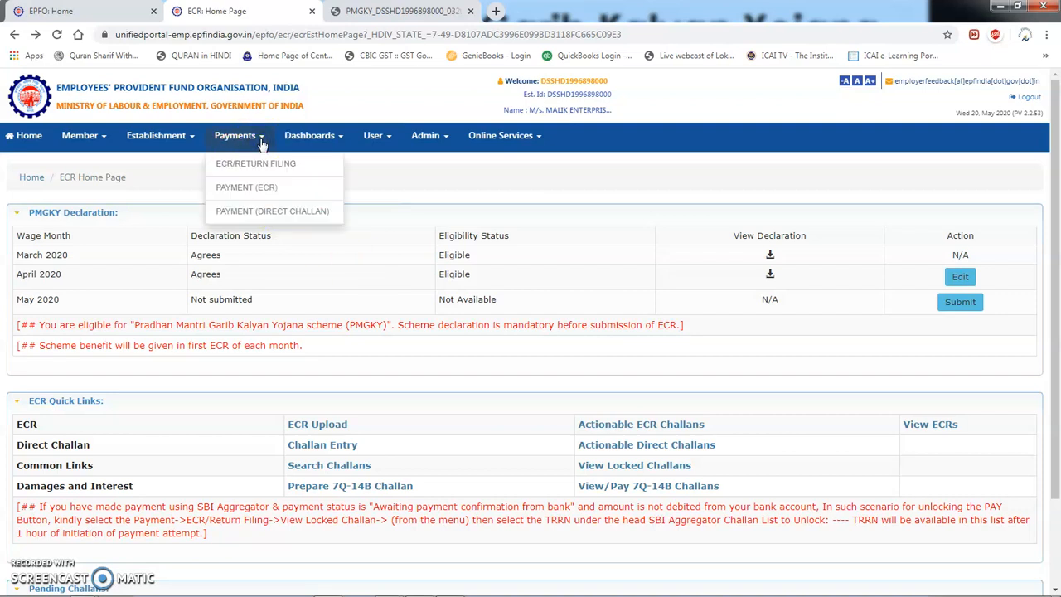
click(263, 187)
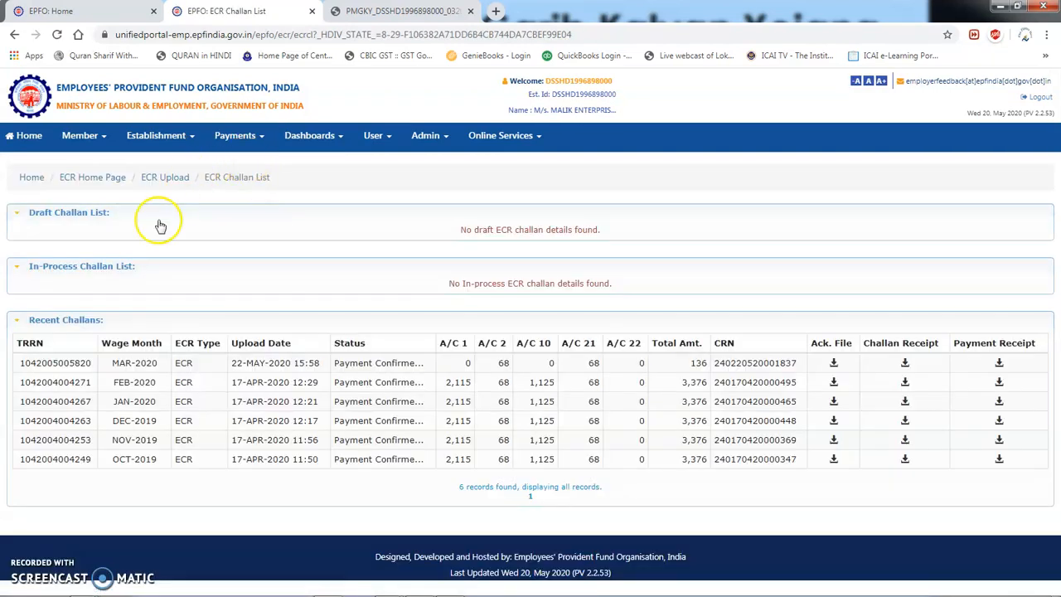
click(152, 178)
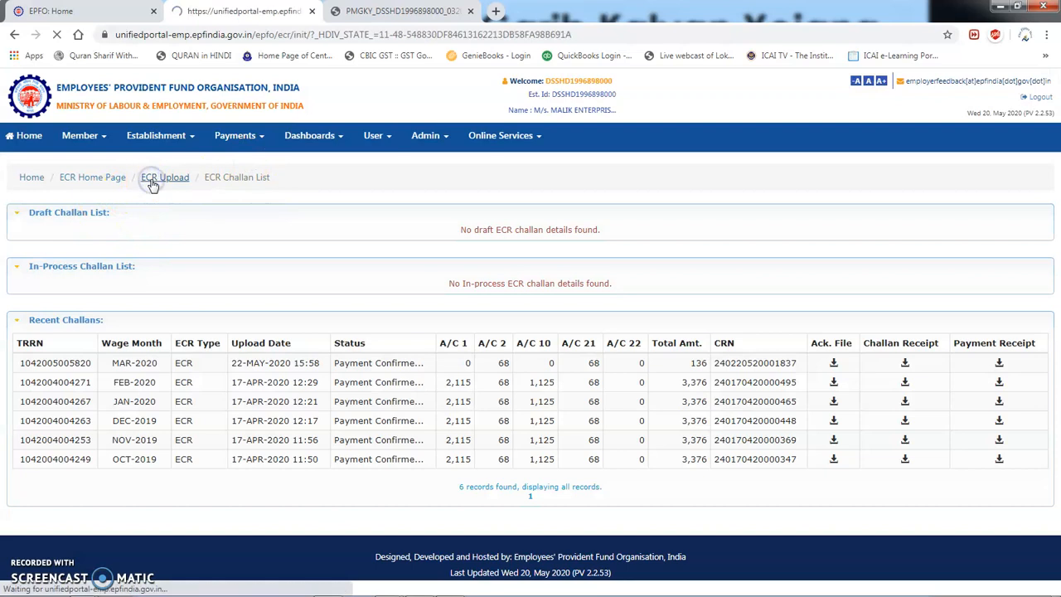
click(73, 246)
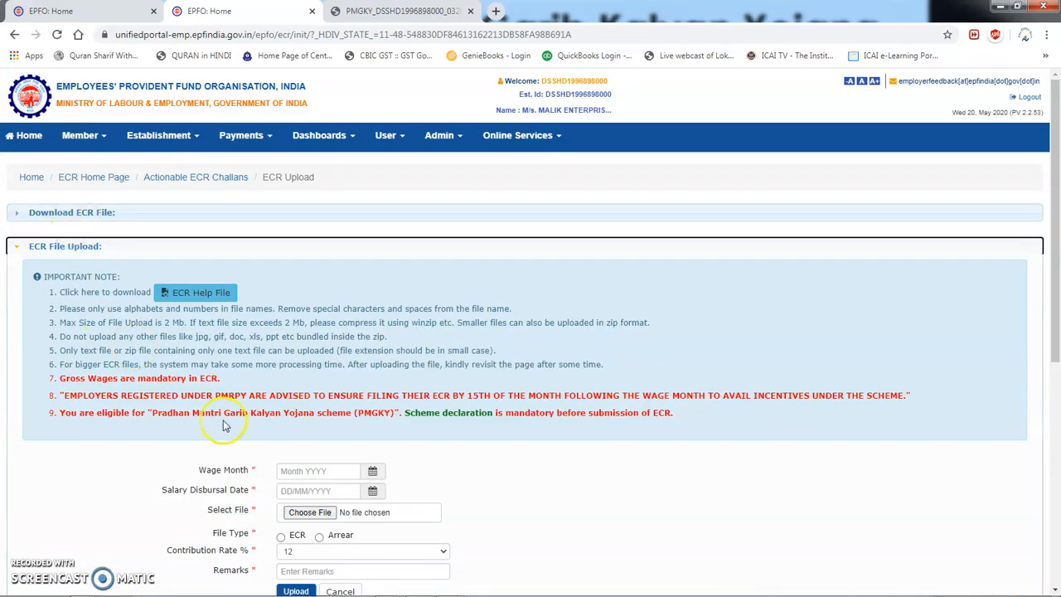
click(431, 414)
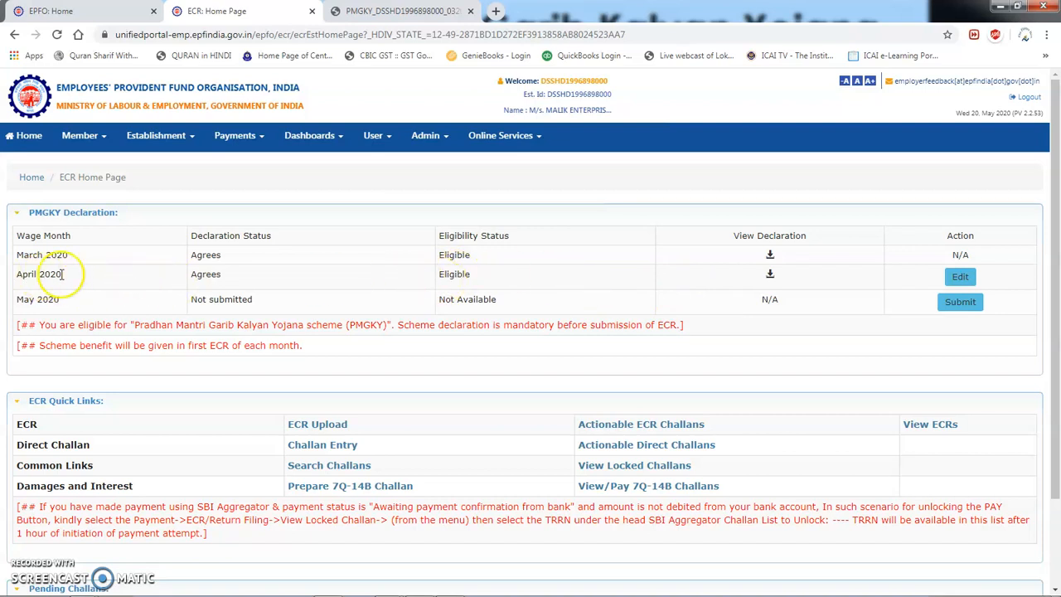
- Go back to the ECR Upload page and expand the ECR File Upload section
click(261, 135)
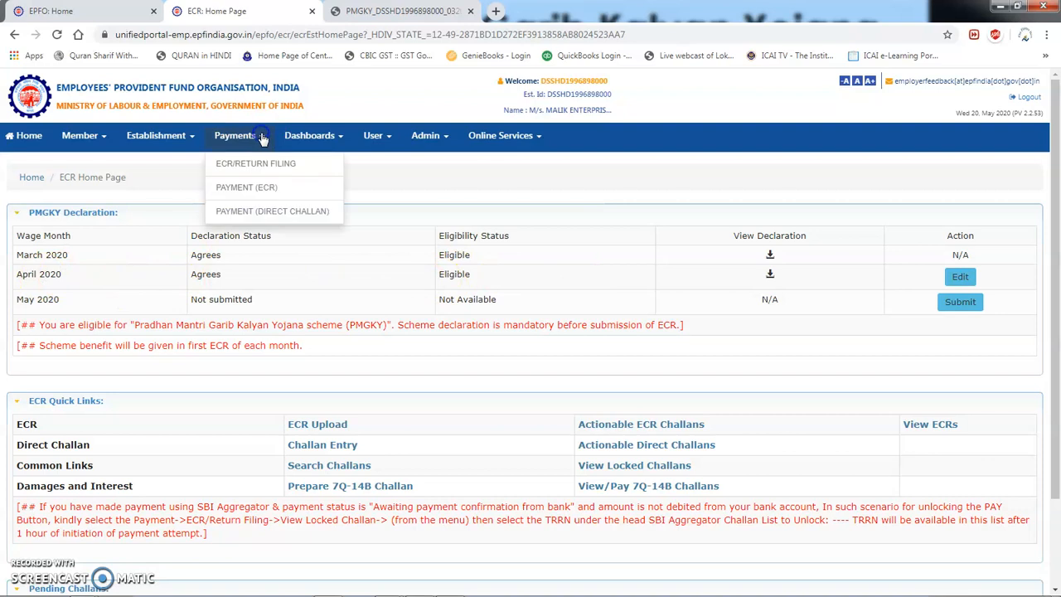
click(263, 188)
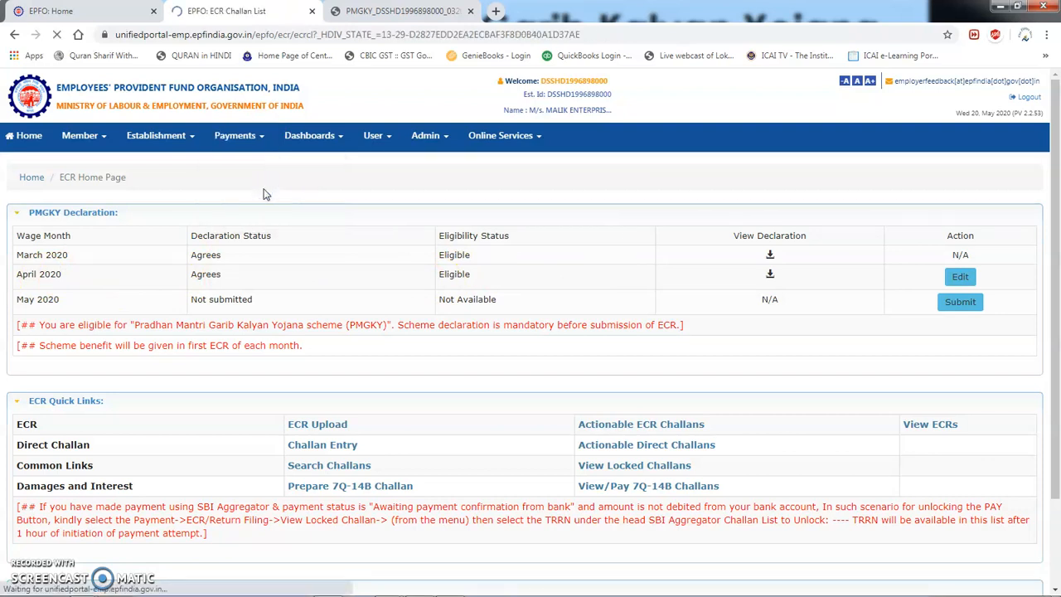
click(154, 182)
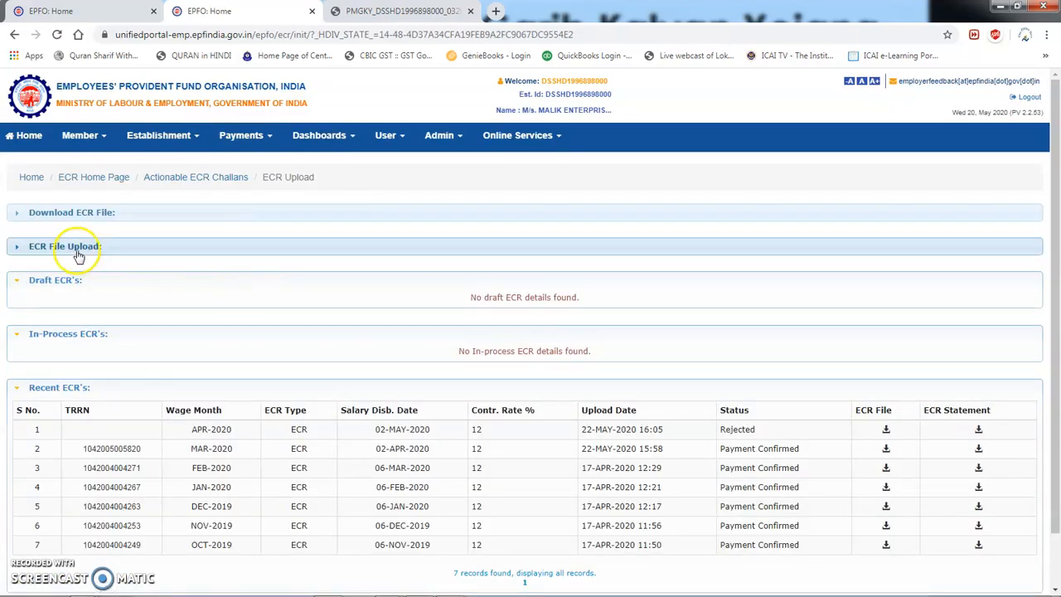
click(73, 248)
- Set the wage month to April 2020 and the salary disbursal date to 02/05/2020
click(371, 471)
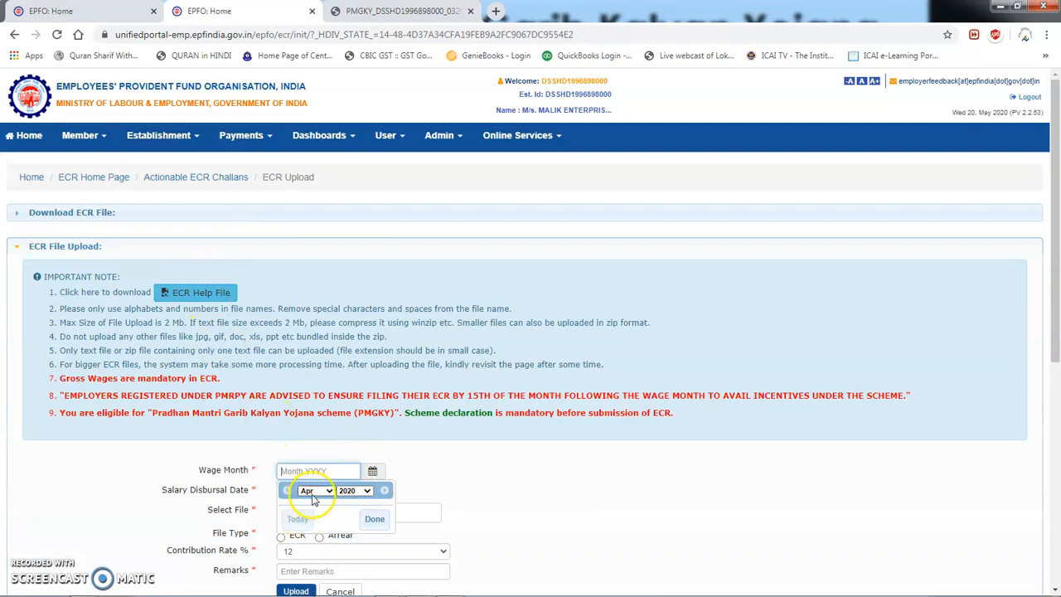
click(376, 517)
click(373, 492)
scroll(438, 473, down, 2)
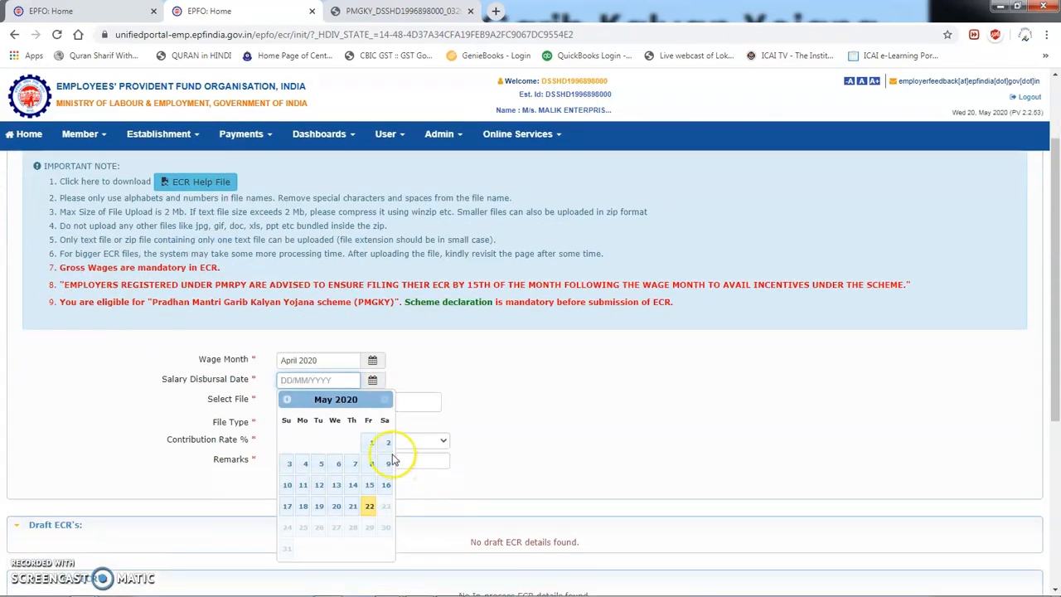
click(388, 442)
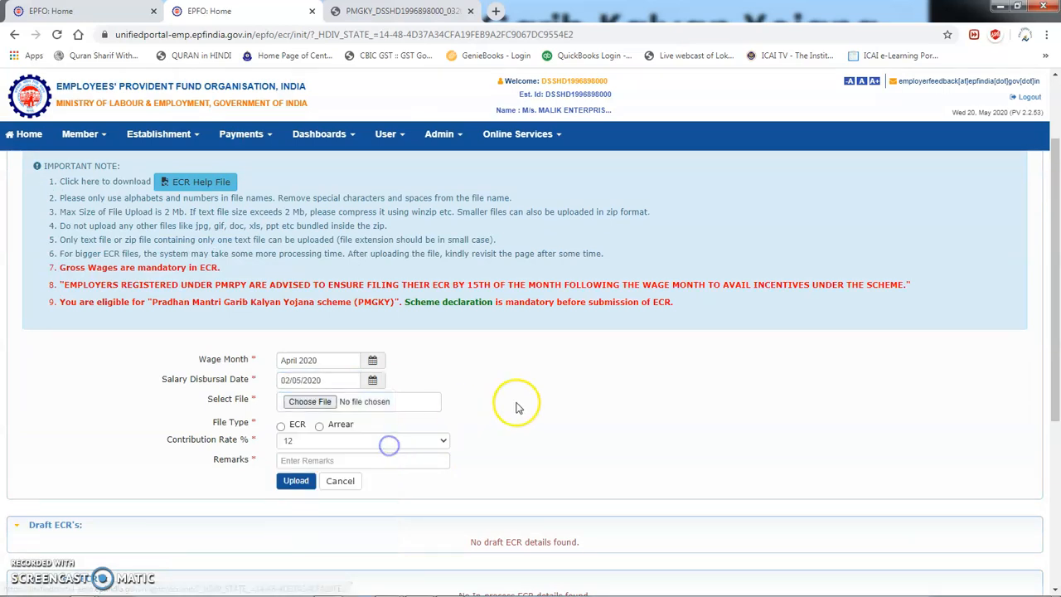
- Set the file type to ECR and enter the remark "April"
scroll(538, 397, down, 1)
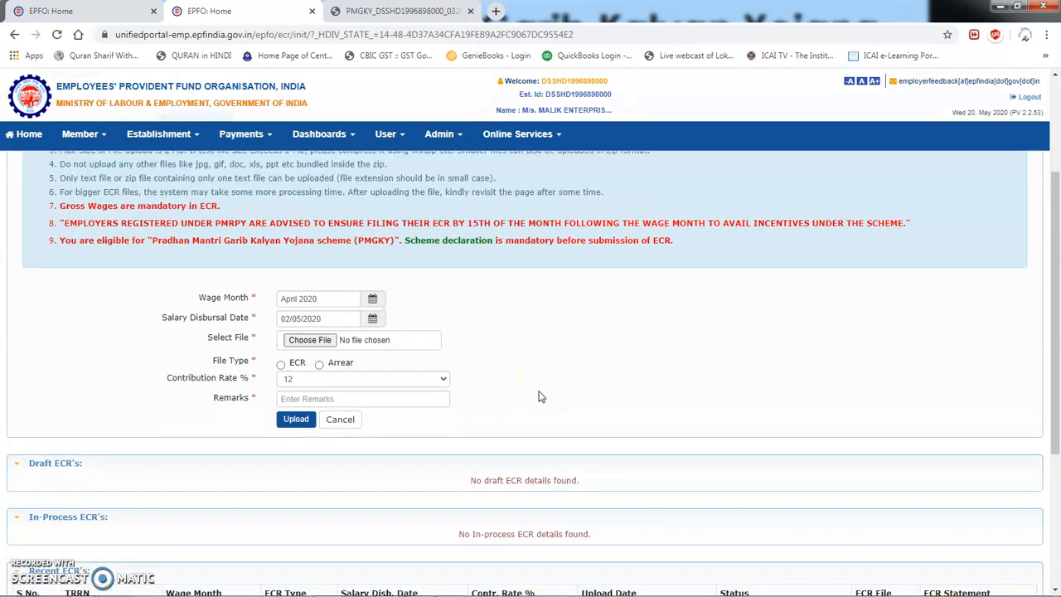
click(281, 338)
click(288, 371)
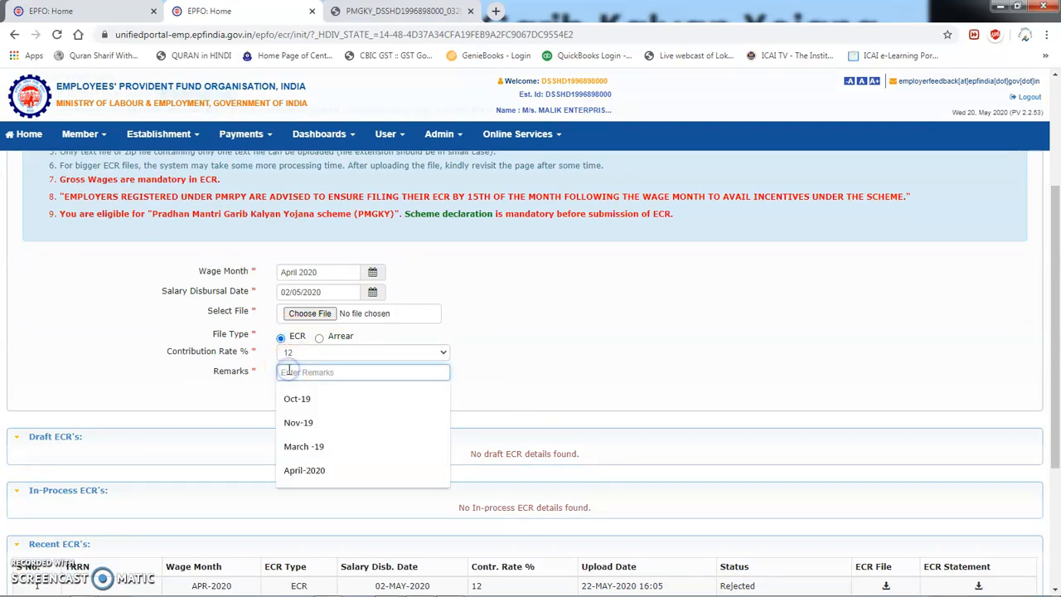
text(A)
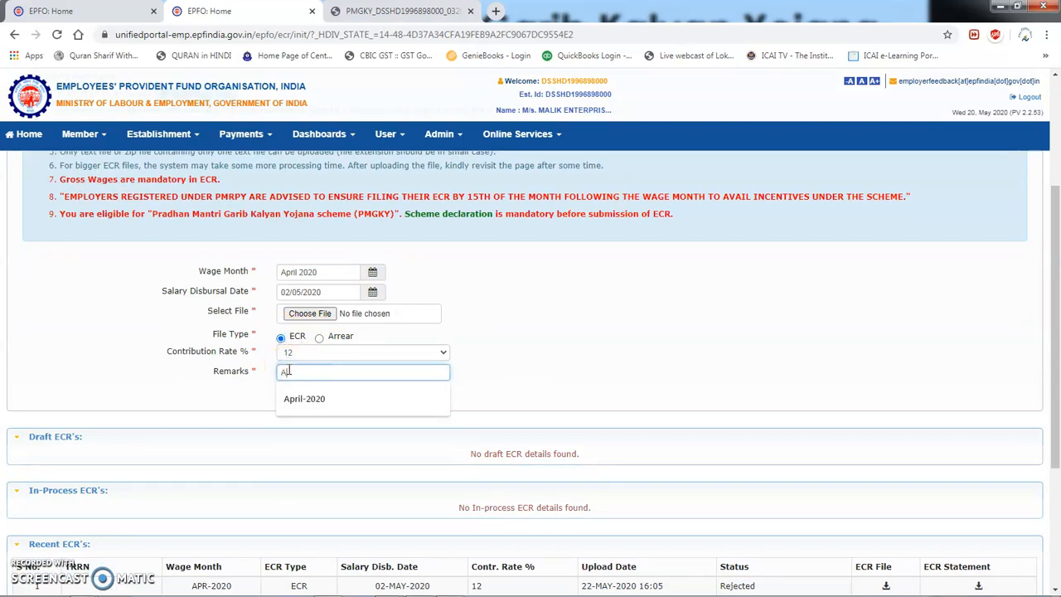
text(pril)
click(262, 369)
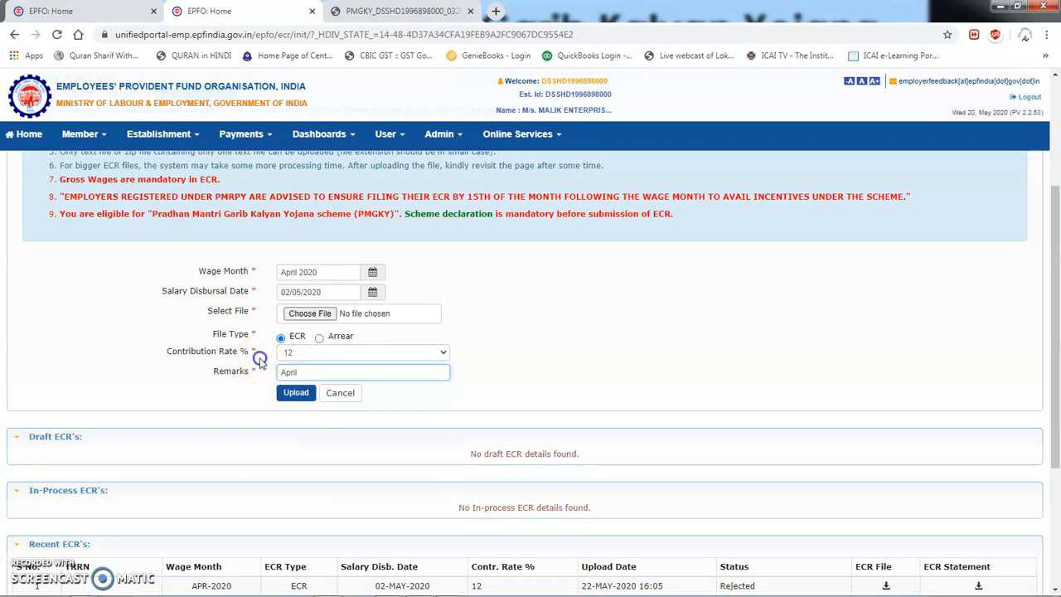
- Attach text.txt from the April-2020 folder in the desktop's Malik Enterprises PF folder and upload it as the April ECR
click(297, 312)
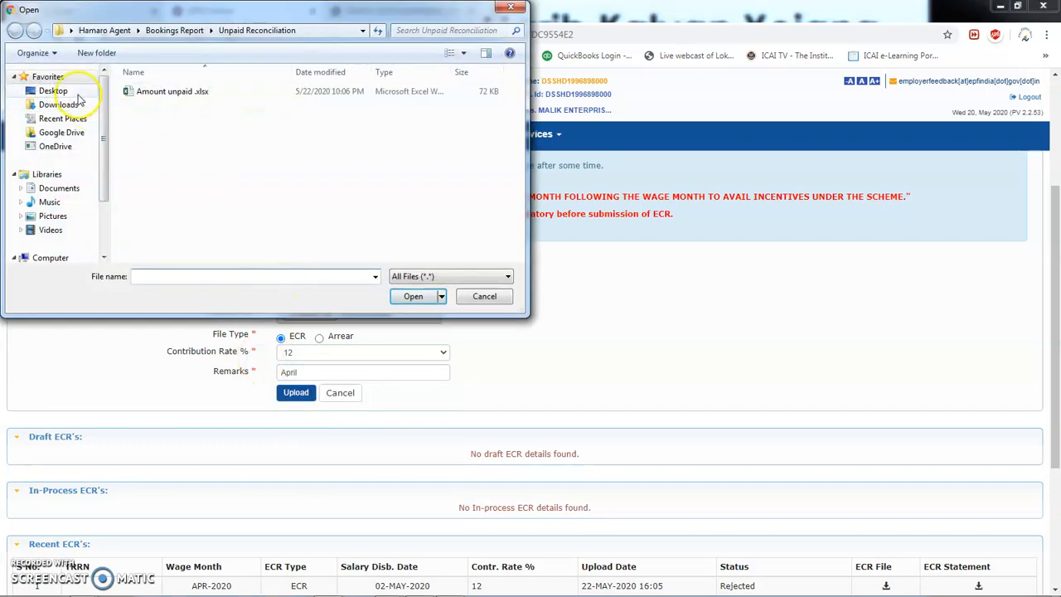
click(74, 91)
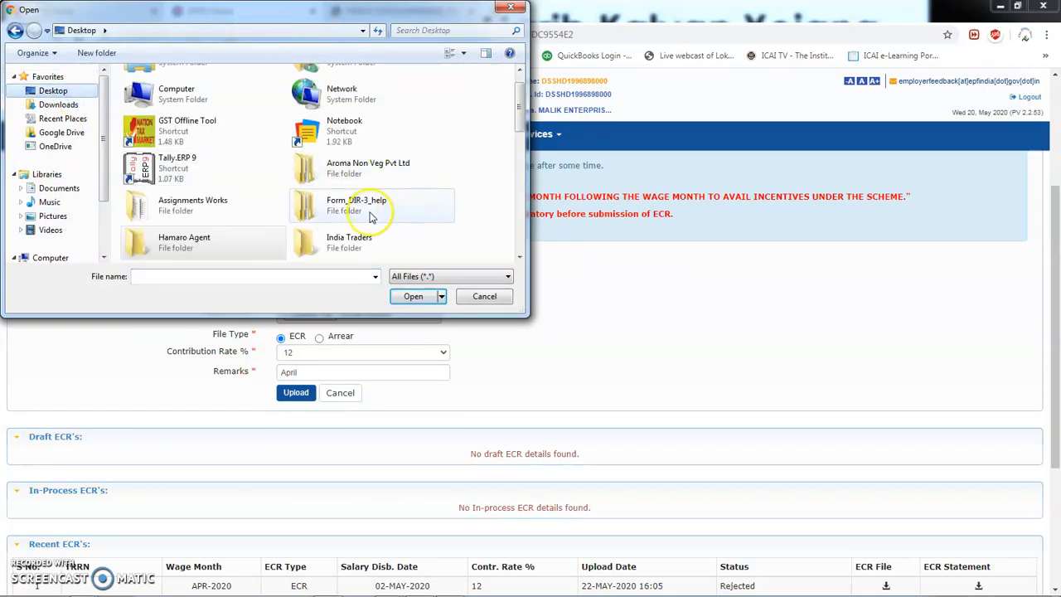
scroll(371, 217, down, 2)
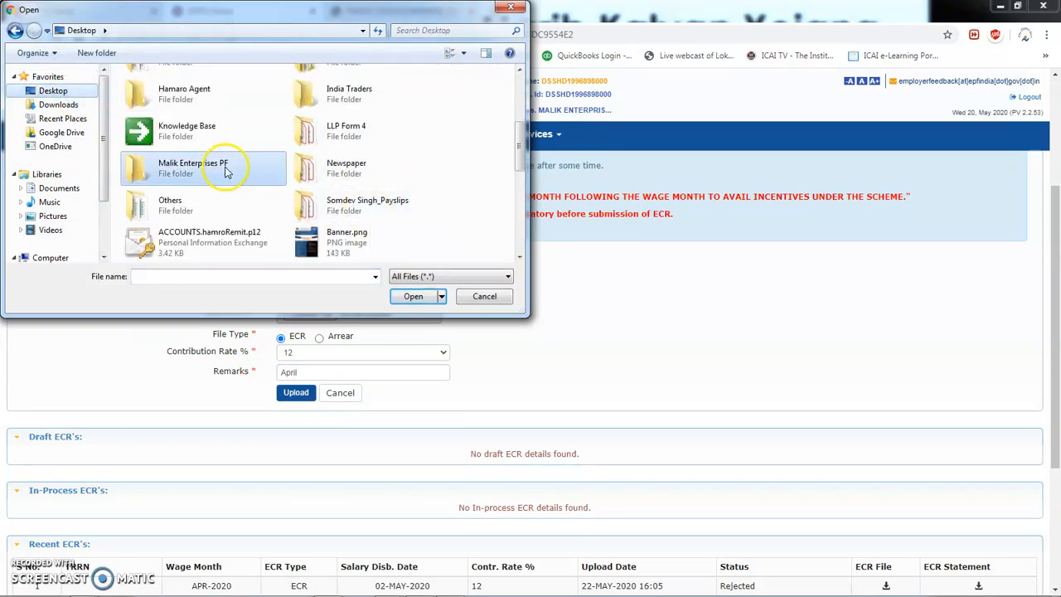
double_click(226, 170)
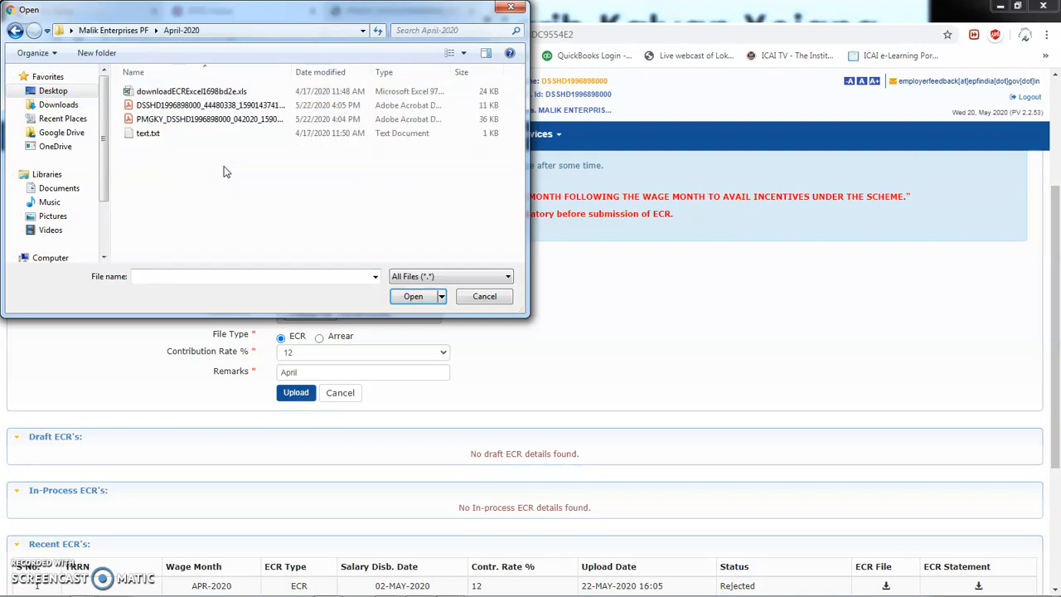
double_click(162, 132)
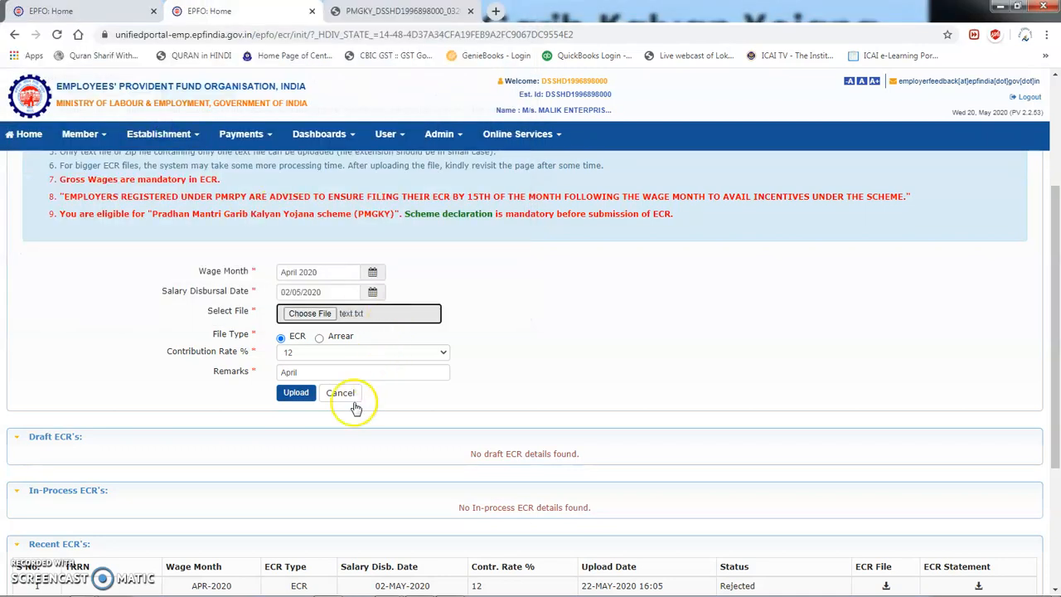
click(297, 391)
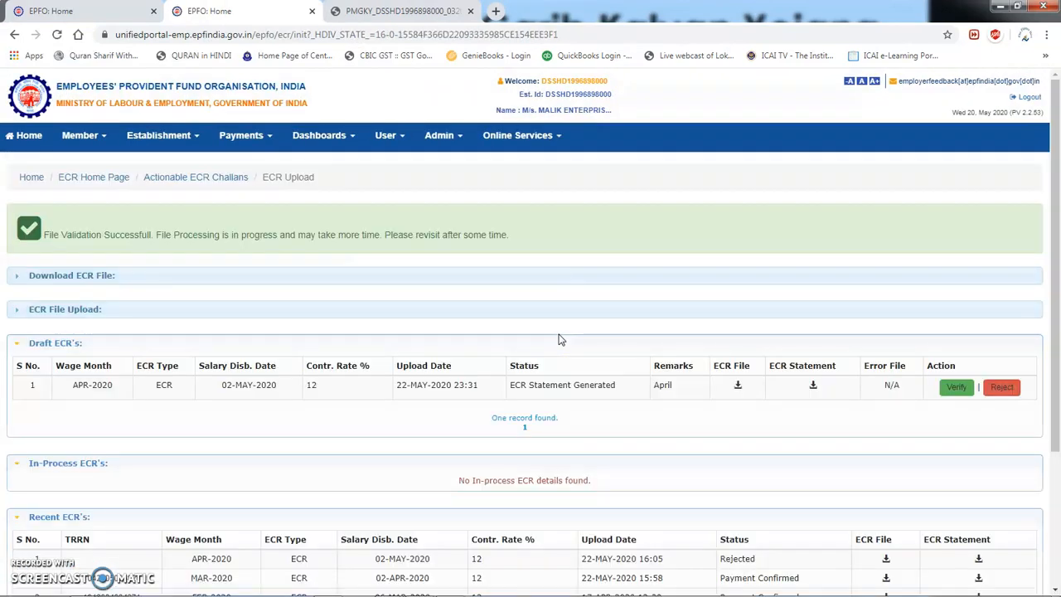
- Download the draft APR-2020 ECR statement, open the PDF to review its PMGKY benefit details, and return to the ECR Upload page
click(815, 387)
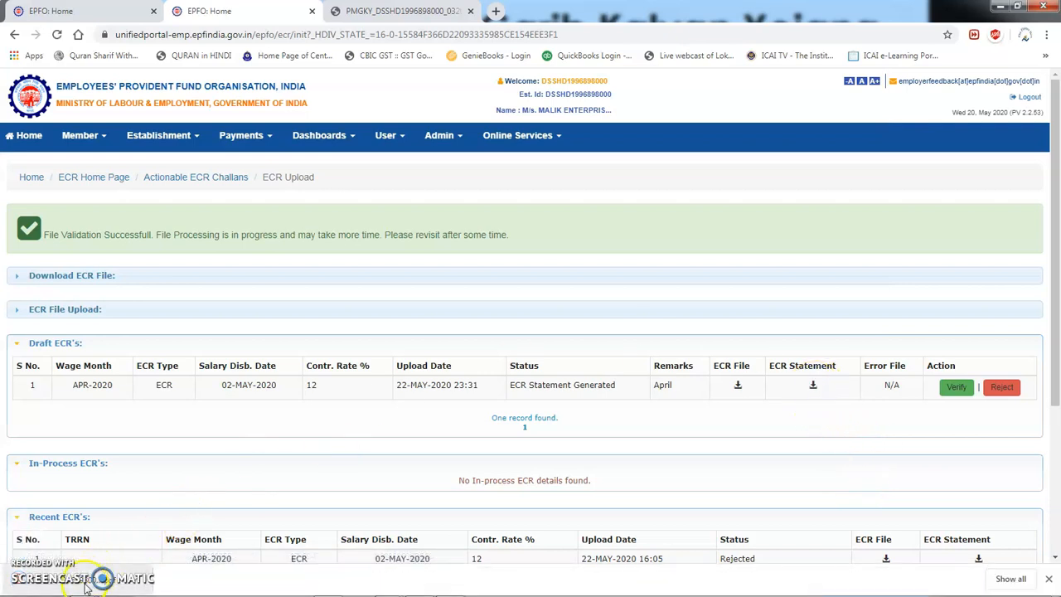
click(87, 585)
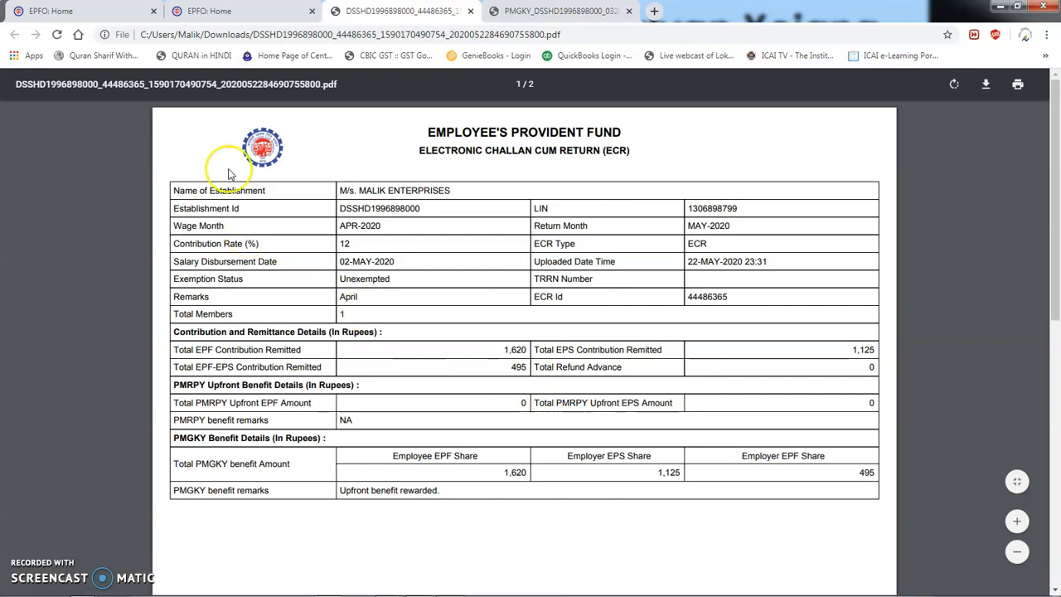
click(218, 10)
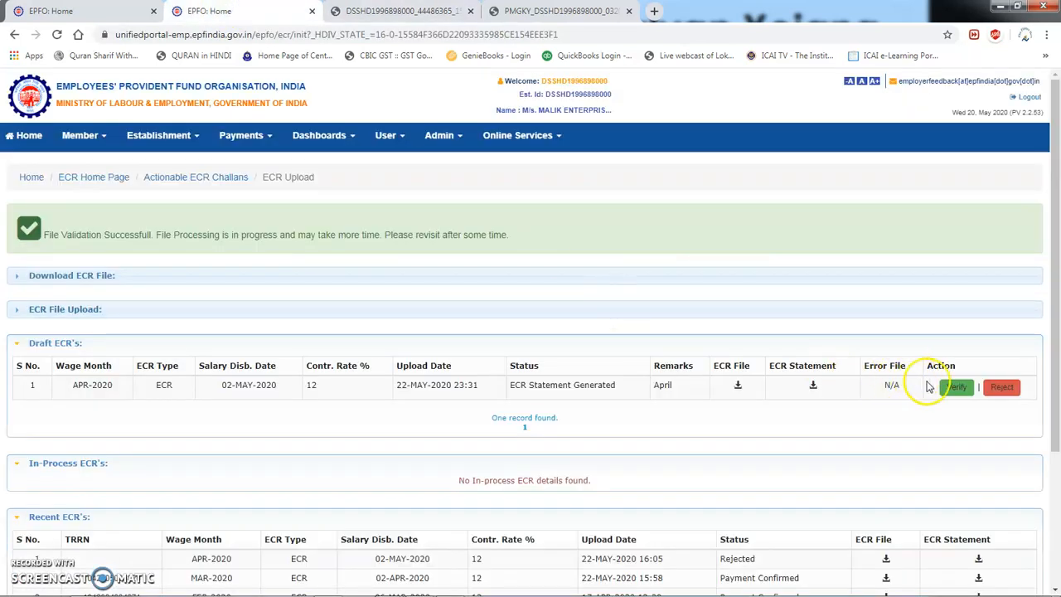
- Verify the draft APR-2020 ECR, confirm the verification, and start preparing its challan
click(953, 387)
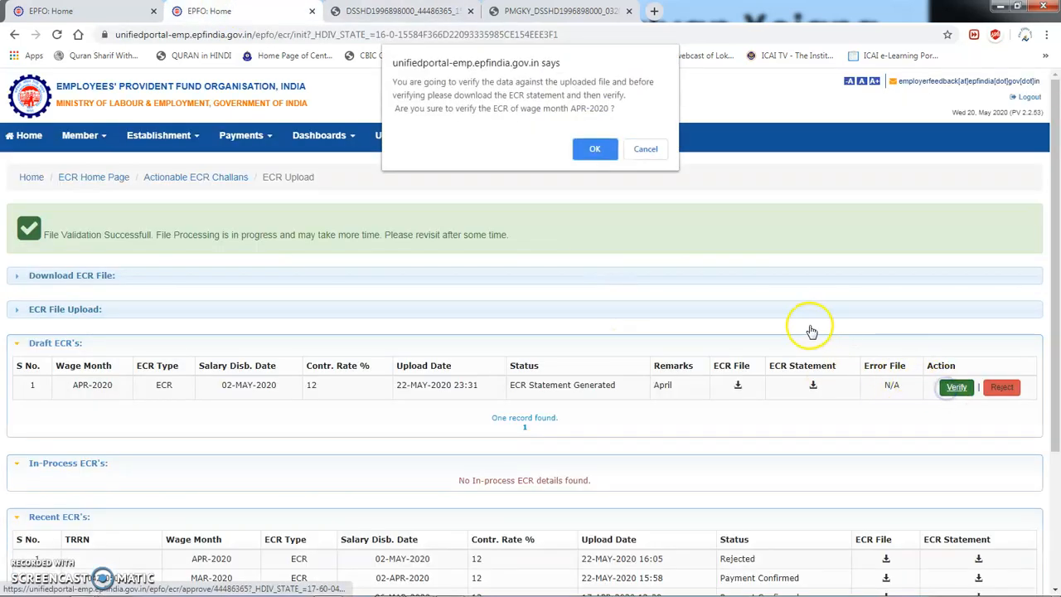
click(606, 162)
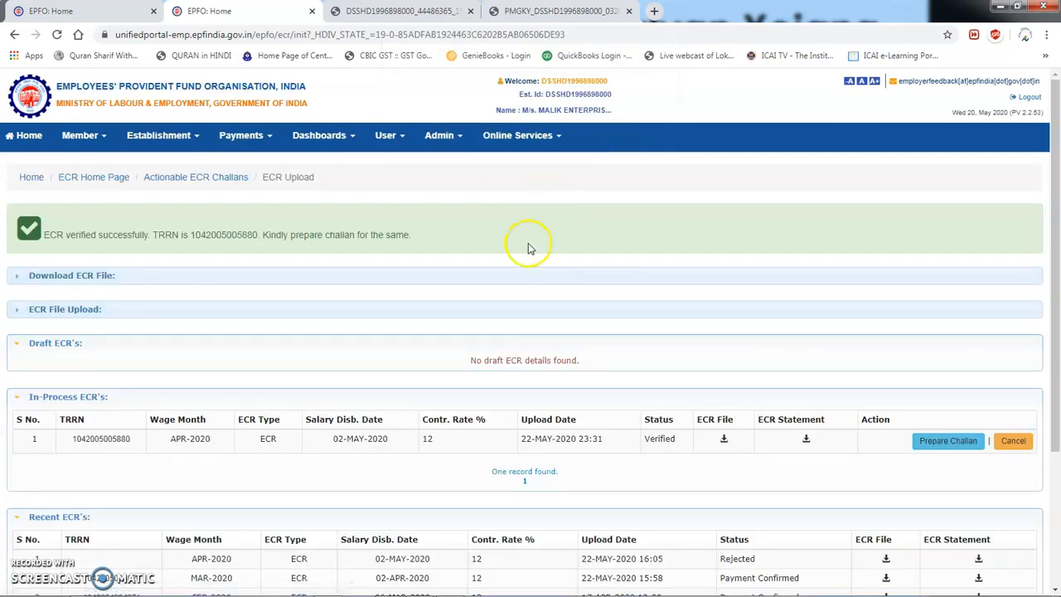
scroll(663, 477, down, 1)
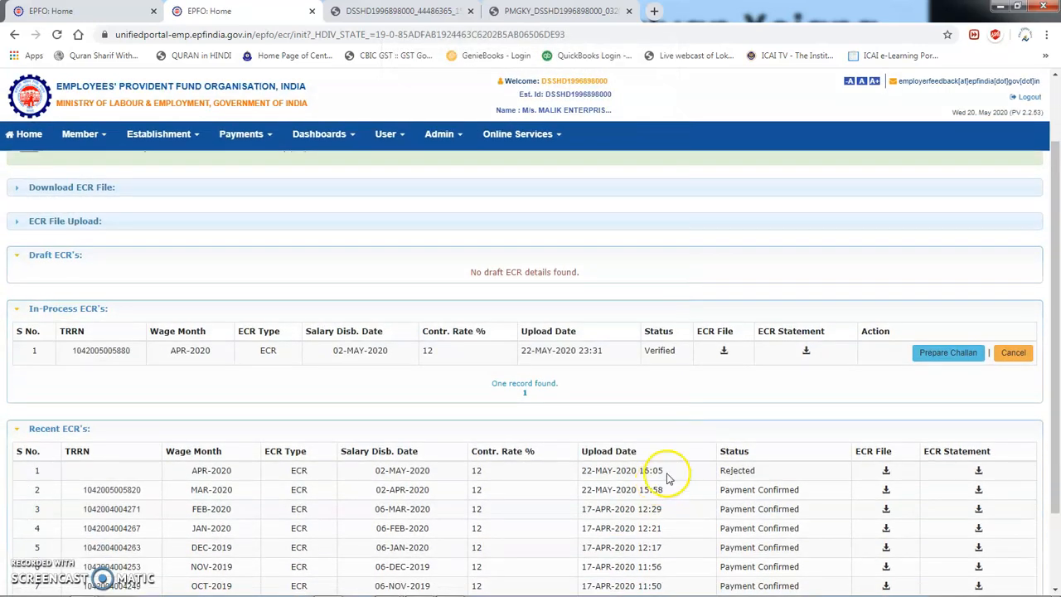
click(945, 353)
- Set the Administration amount under Total EPF Charges (A/C 2) to 68 in the ECR summary
scroll(655, 326, down, 3)
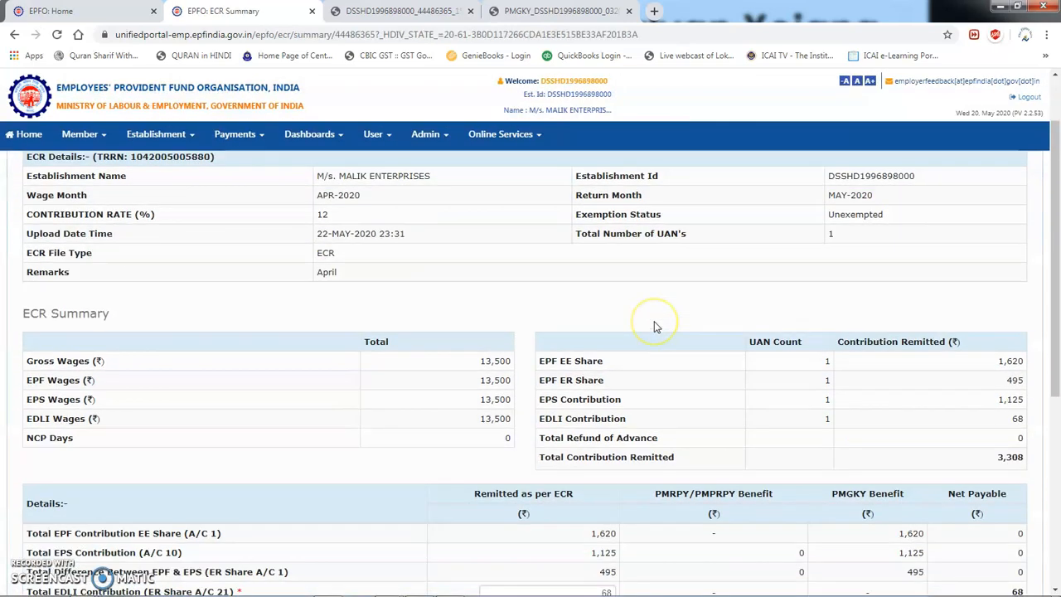
scroll(593, 290, down, 1)
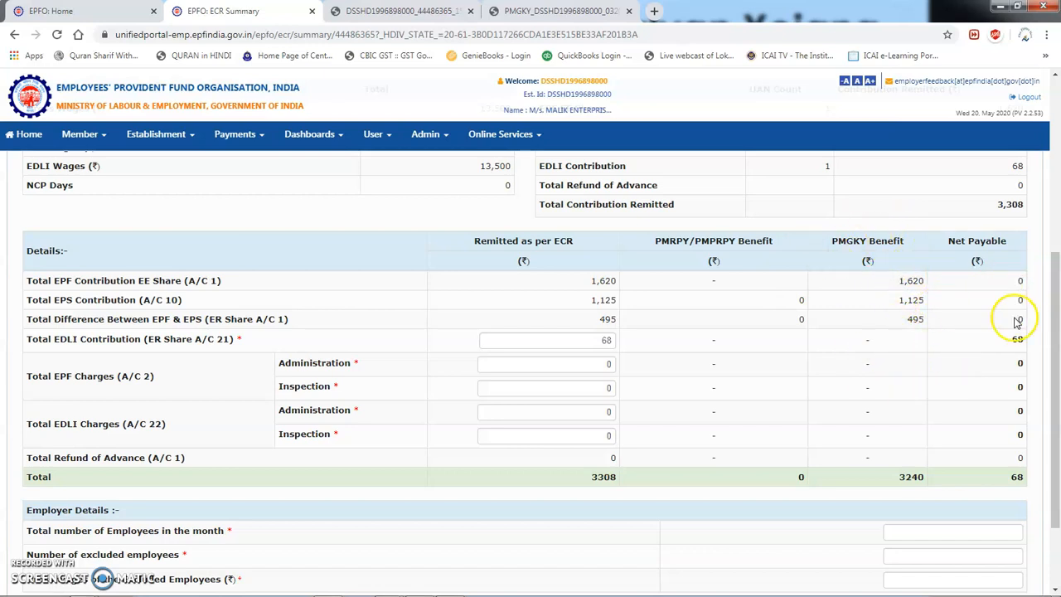
double_click(595, 363)
text(68)
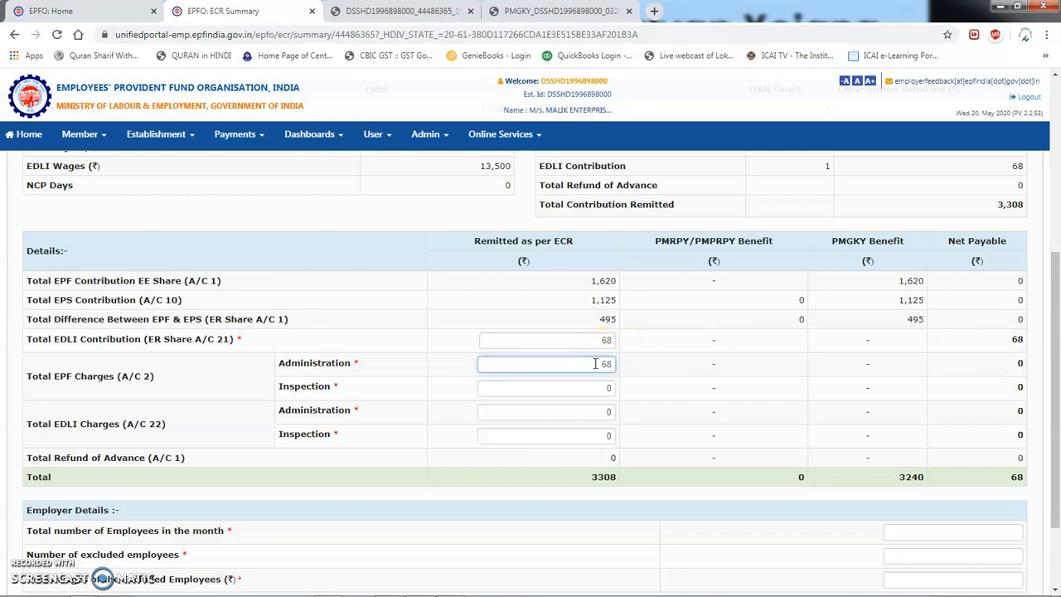
click(691, 360)
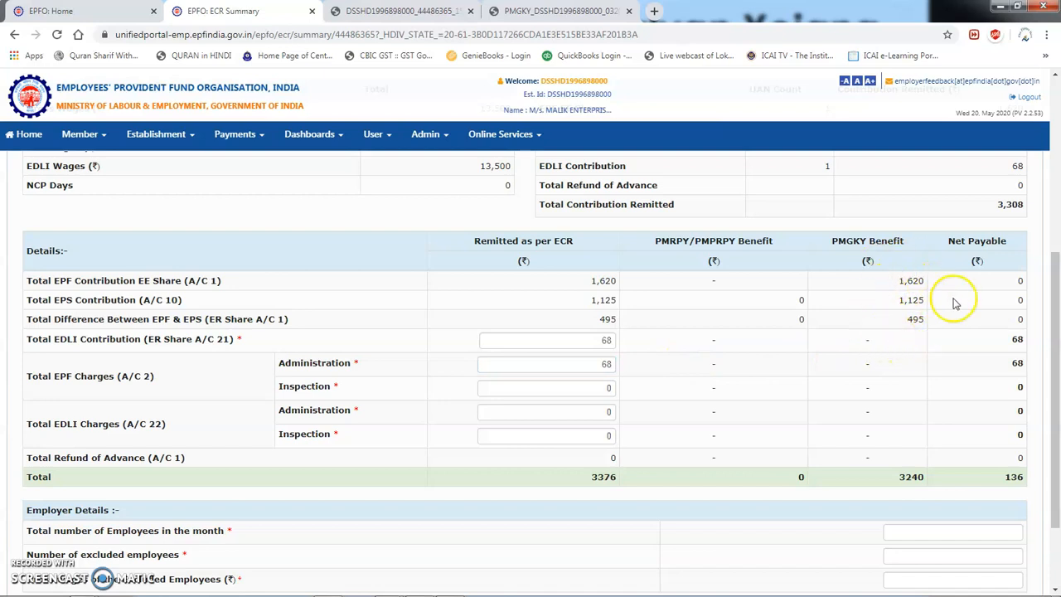
- Fill in the Employer Details with 1 total employee, 1 excluded employee and 0 gross wages for excluded employees
scroll(681, 336, down, 2)
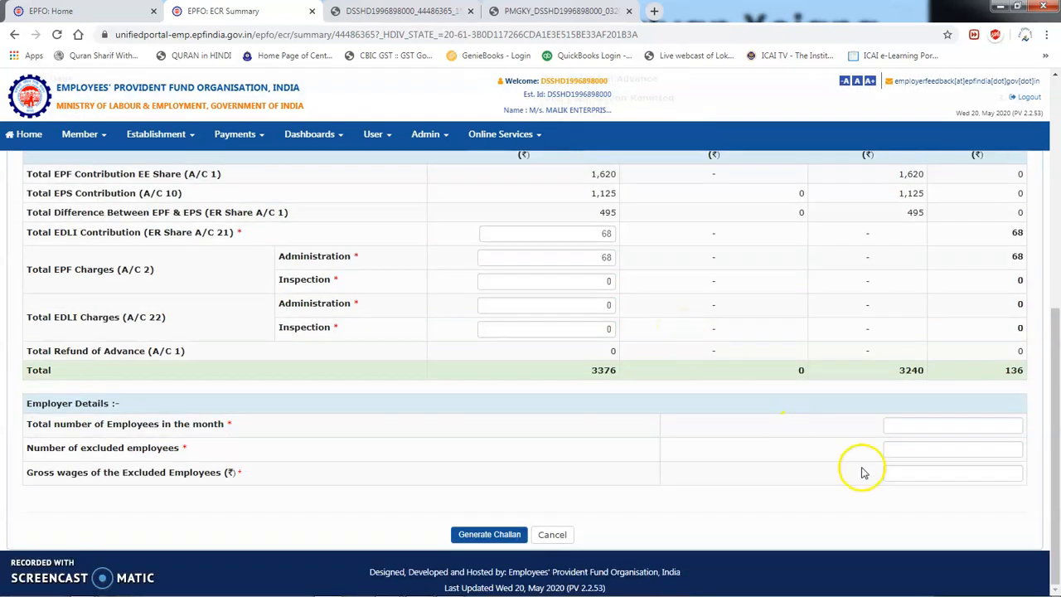
click(956, 426)
text(1)
key(Tab)
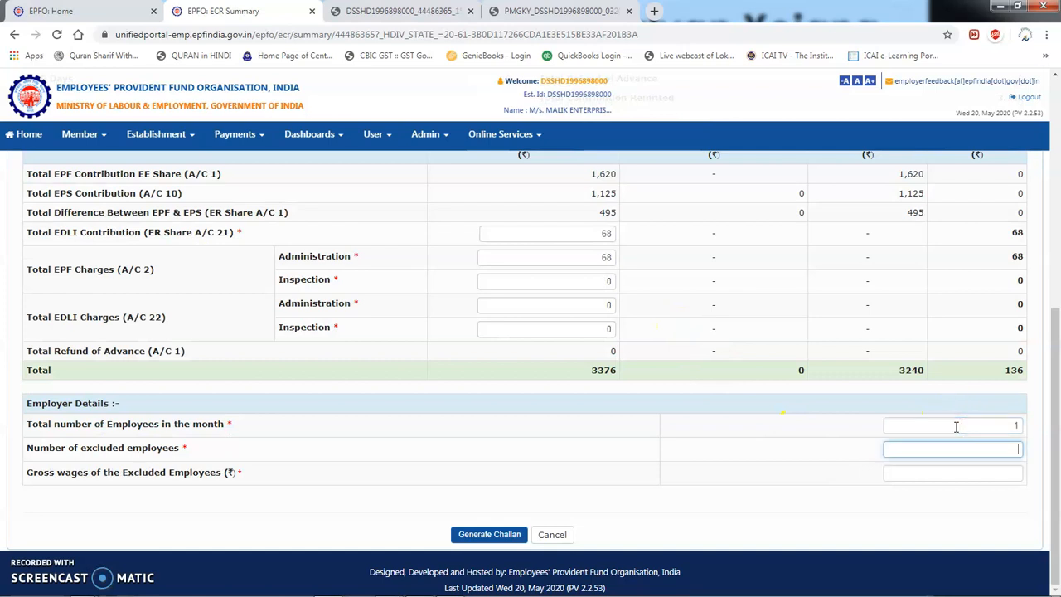
key(Tab)
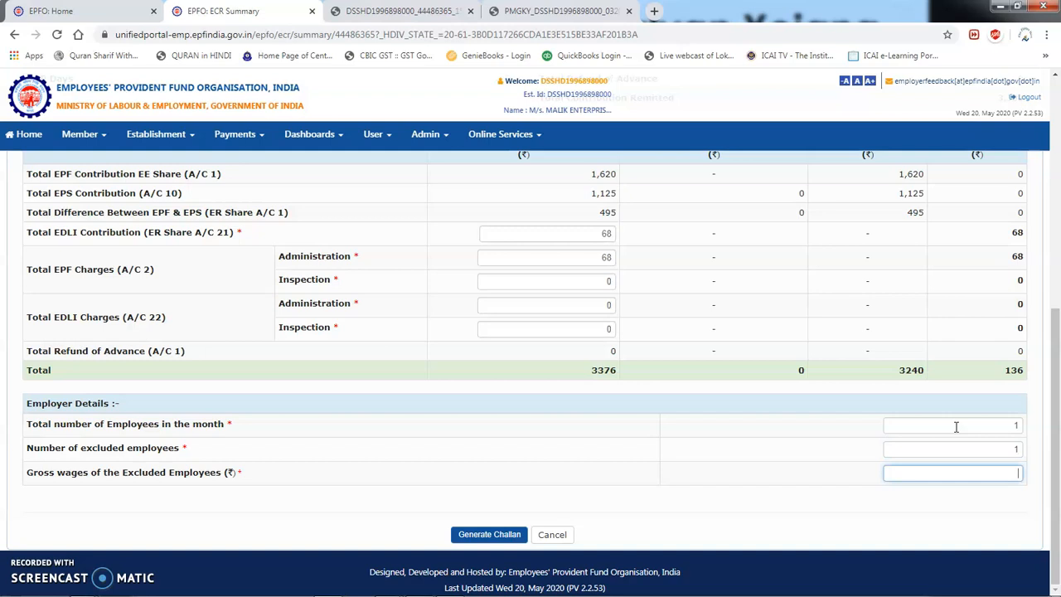
click(816, 467)
- Generate the April 2020 challan and finalize it for payment, confirming both prompts
click(504, 535)
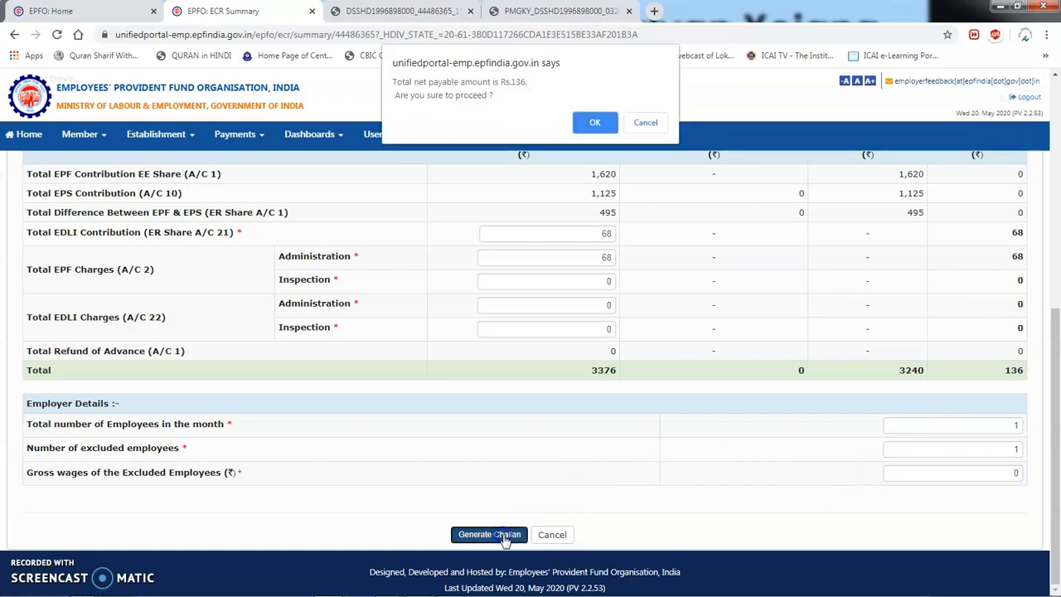
click(595, 123)
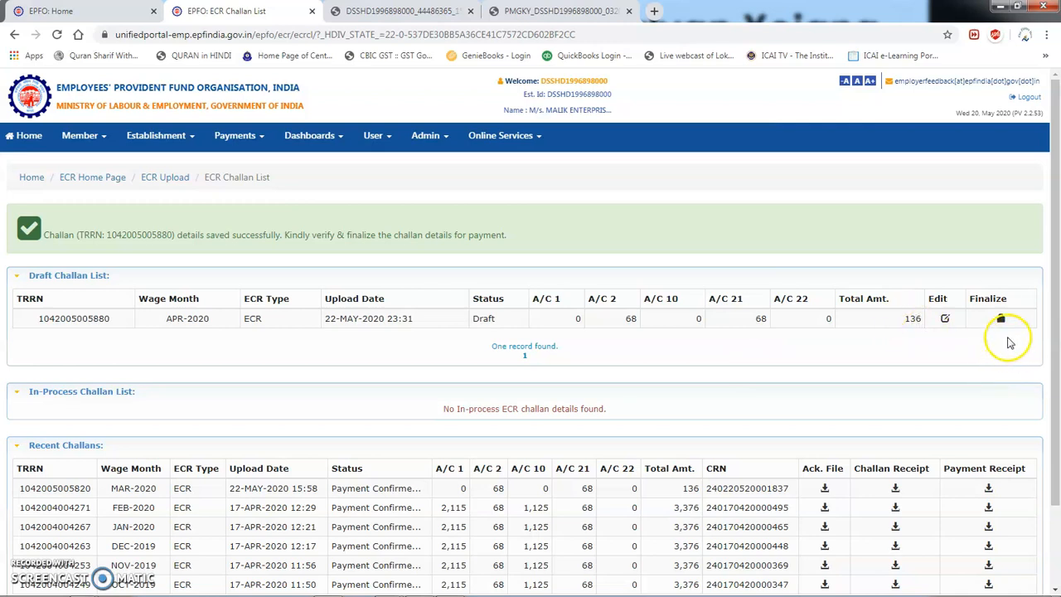
click(1000, 319)
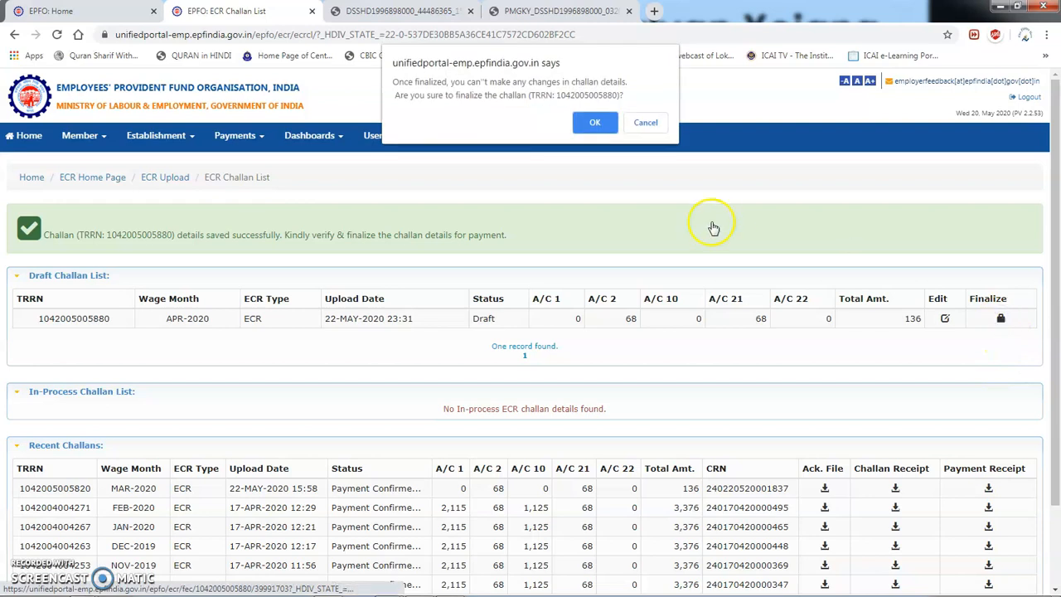
click(585, 124)
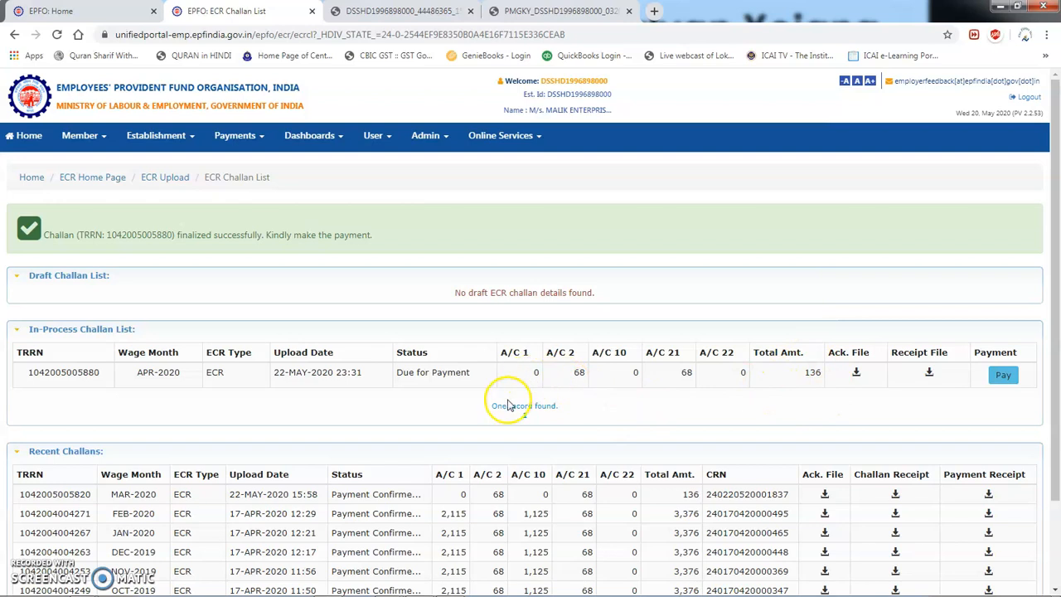
key(alt+Tab)
key(alt+Tab)
key(alt+Tab)
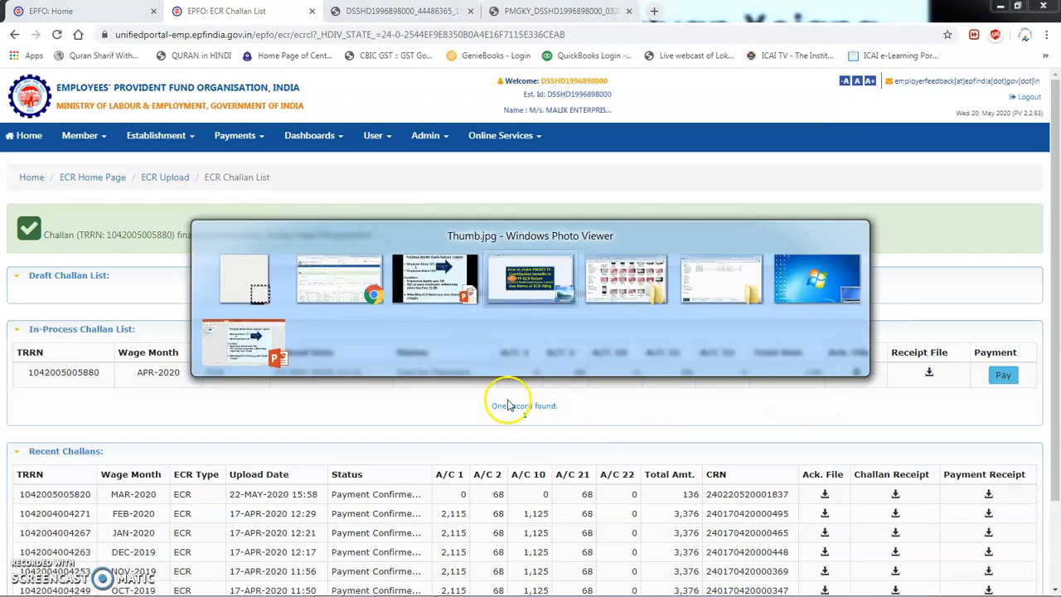